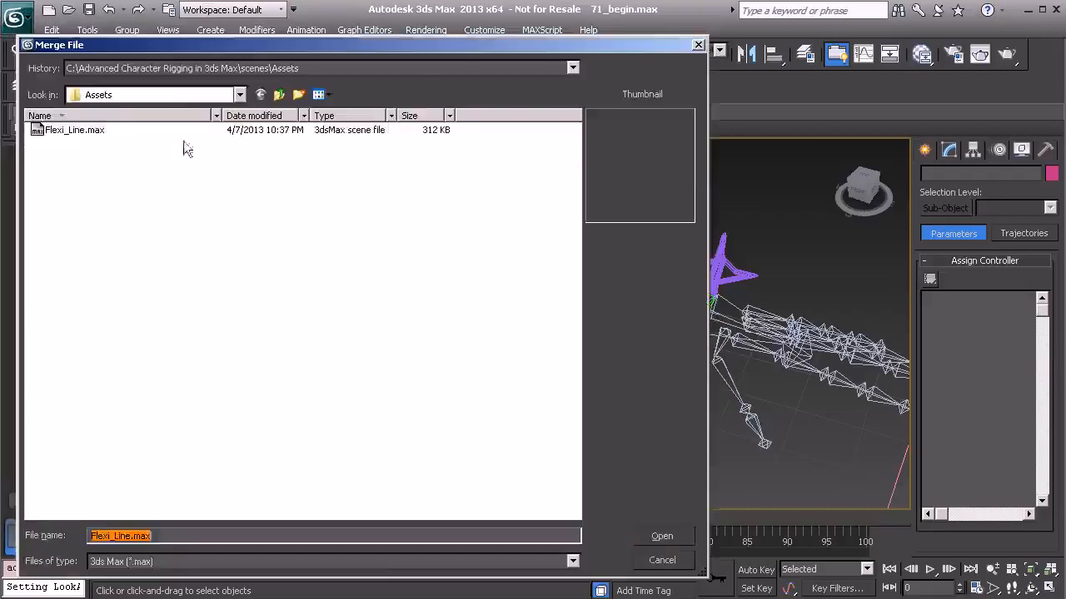
Merge all objects from Flexi_Line.max in the Assets folder into the rig scene
{"action": "left_click", "coordinate": [83, 131]}
{"action": "left_click", "coordinate": [663, 537]}
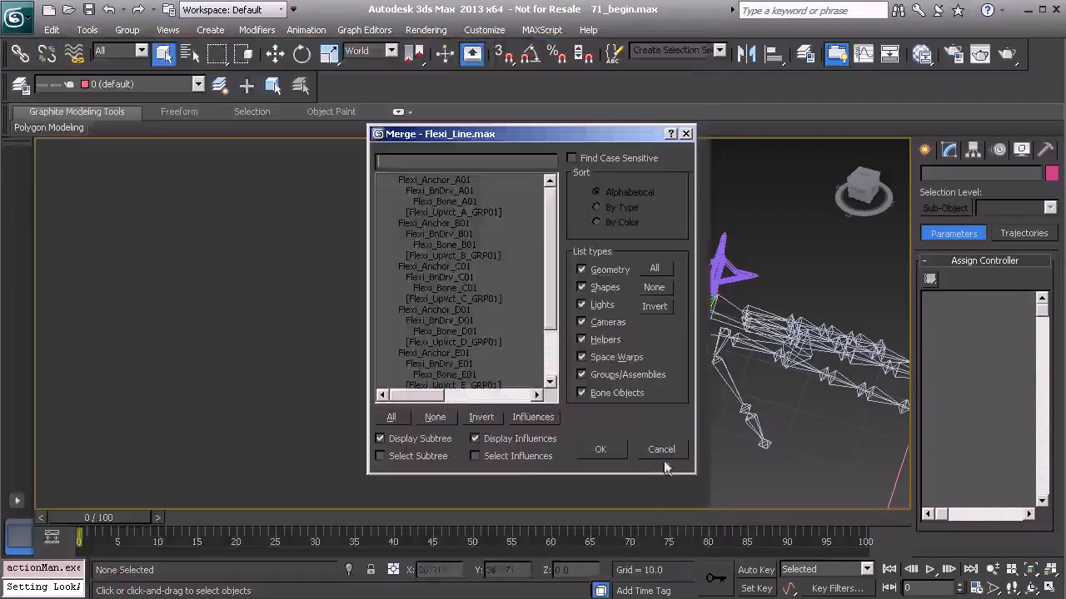
{"action": "left_click", "coordinate": [391, 417]}
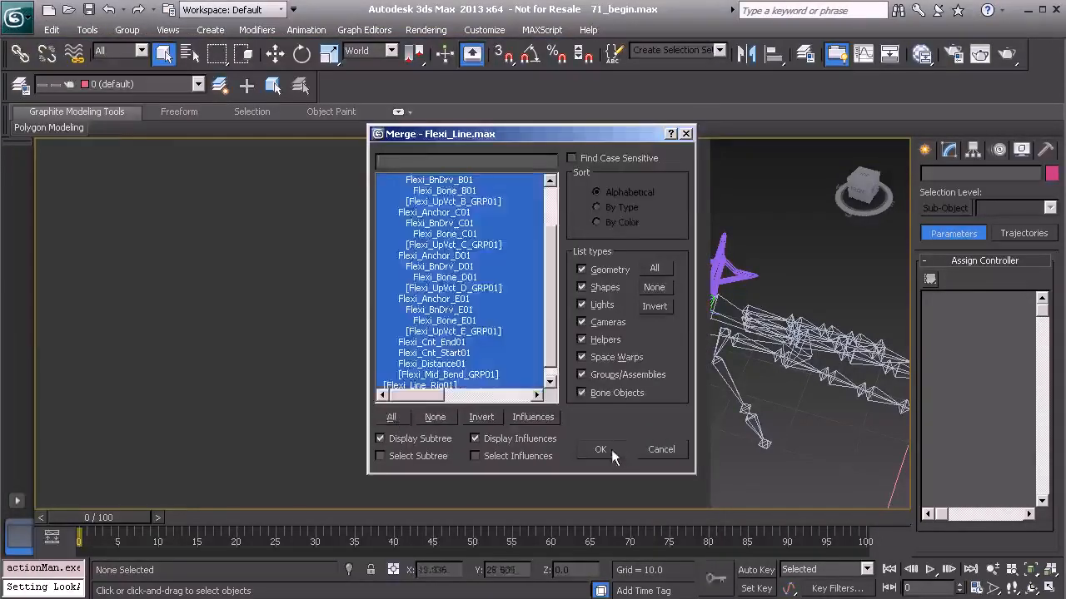
{"action": "left_click", "coordinate": [613, 453]}
Unhide the Flexi_Hidden layer and select the merged flexi rig's root helper together with all its children
{"action": "middle_click_drag", "start_coordinate": [629, 451], "coordinate": [675, 348]}
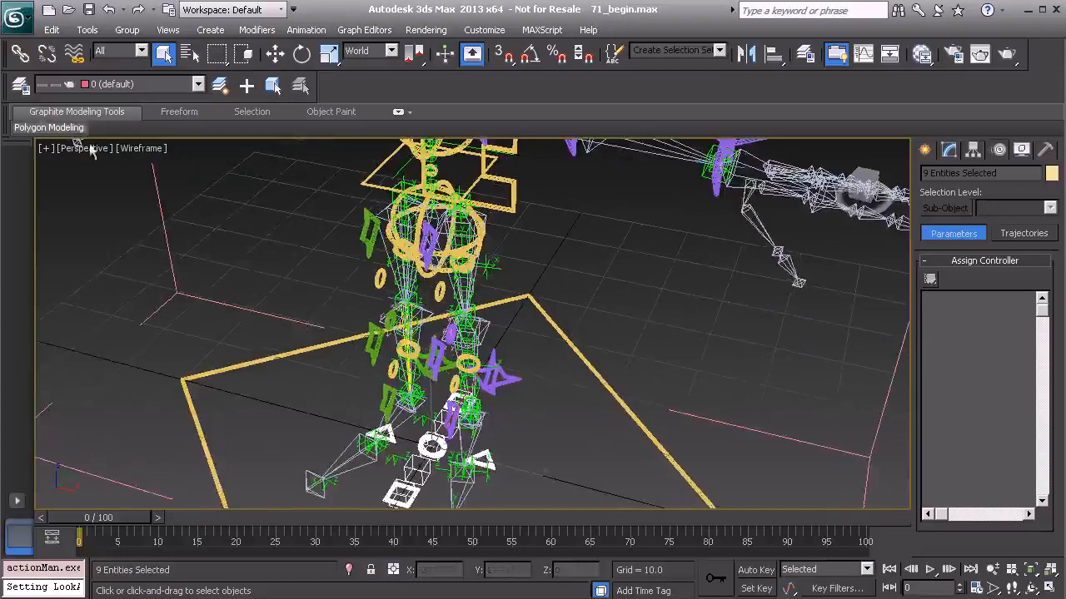
{"action": "left_click", "coordinate": [20, 84]}
{"action": "left_click", "coordinate": [161, 220]}
{"action": "middle_click_drag", "start_coordinate": [507, 350], "coordinate": [602, 337]}
{"action": "left_click", "coordinate": [627, 389]}
{"action": "middle_click_drag", "start_coordinate": [627, 389], "coordinate": [642, 338]}
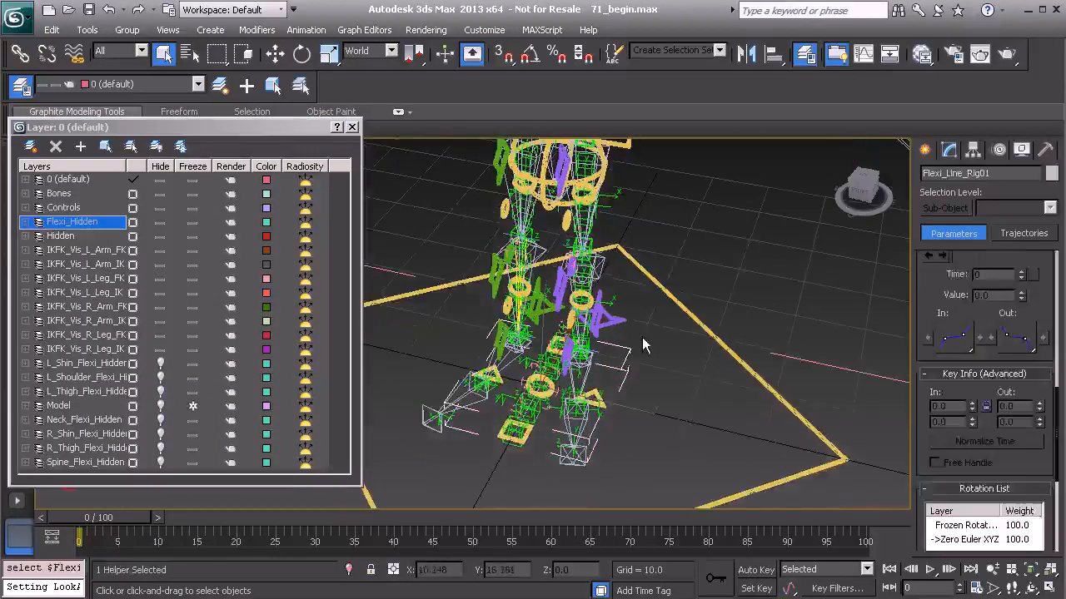
{"action": "key", "text": "ctrl+Page_Down"}
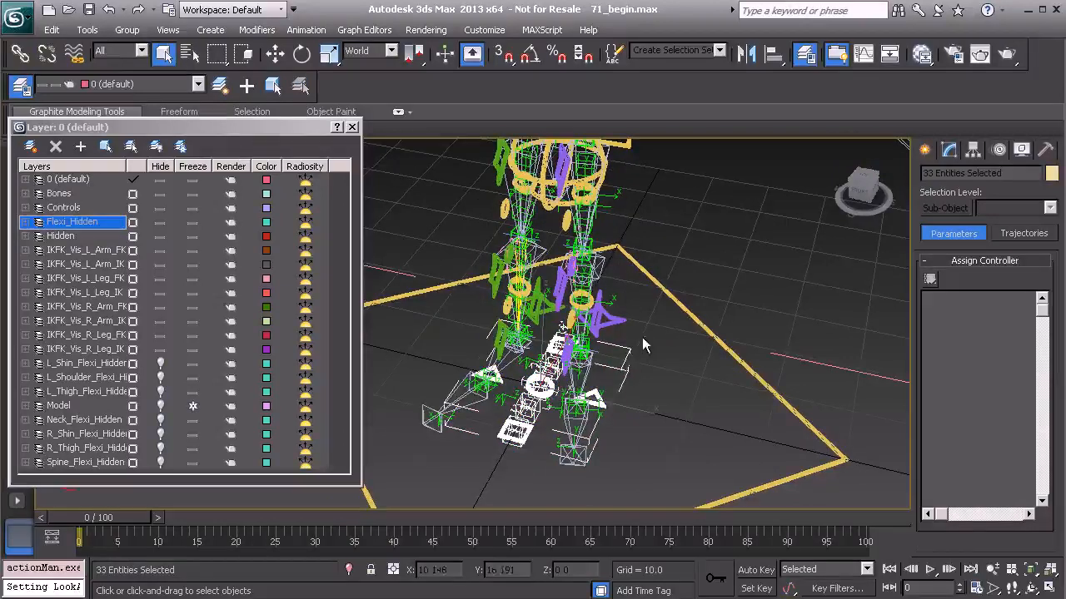
Add the prefix L_Forearm_ to the names of all selected flexi rig objects, keeping their base names
{"action": "left_click", "coordinate": [91, 32]}
{"action": "left_click", "coordinate": [125, 290]}
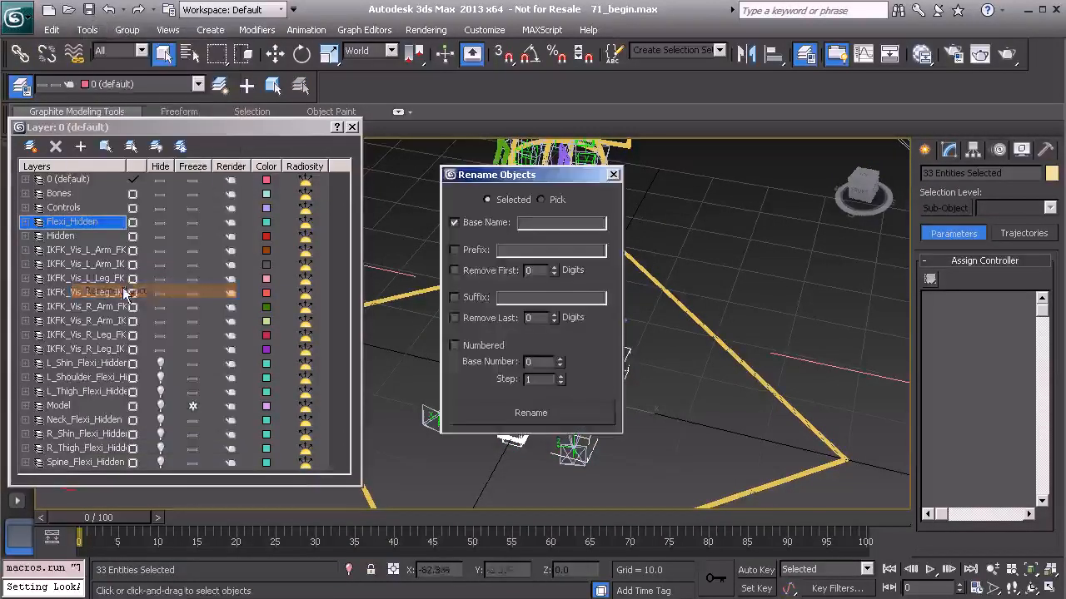
{"action": "left_click", "coordinate": [462, 255]}
{"action": "left_click", "coordinate": [533, 254]}
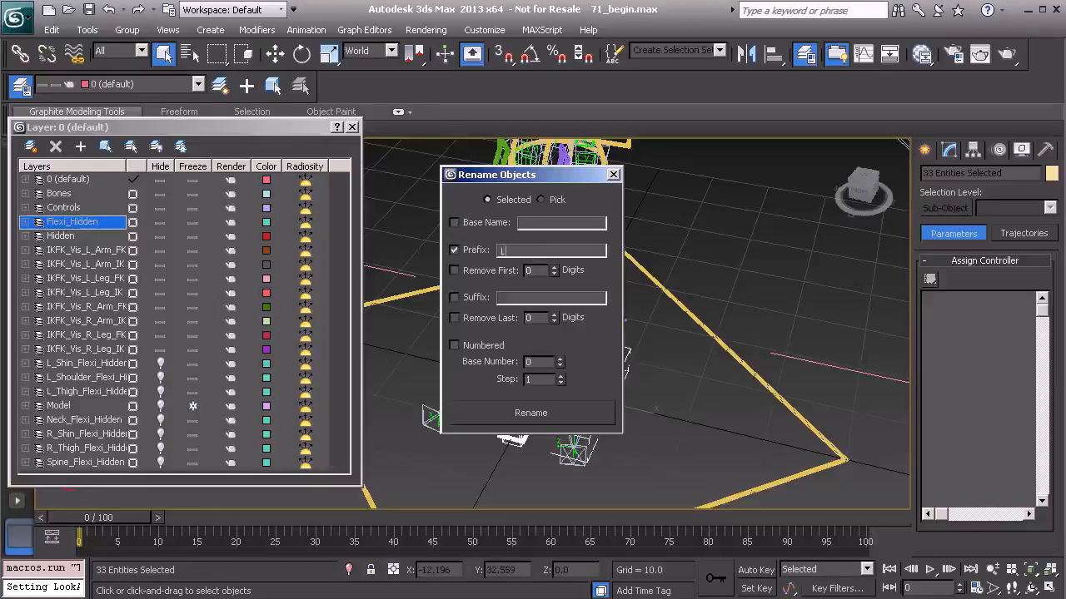
{"action": "type", "text": "L_Forearm_"}
{"action": "left_click", "coordinate": [523, 412]}
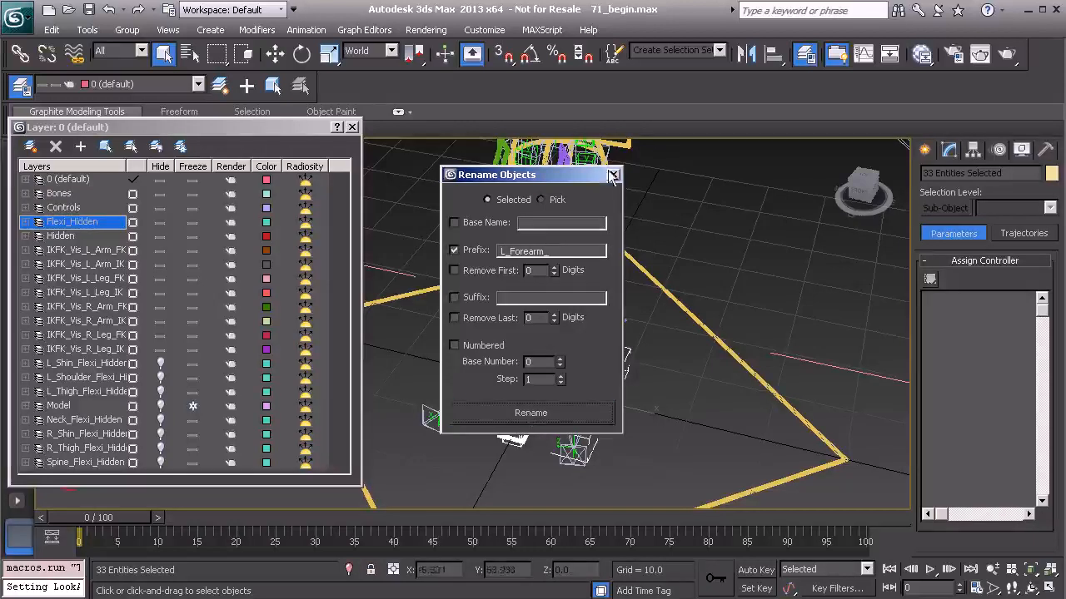
{"action": "left_click", "coordinate": [613, 176]}
{"action": "left_click", "coordinate": [521, 427]}
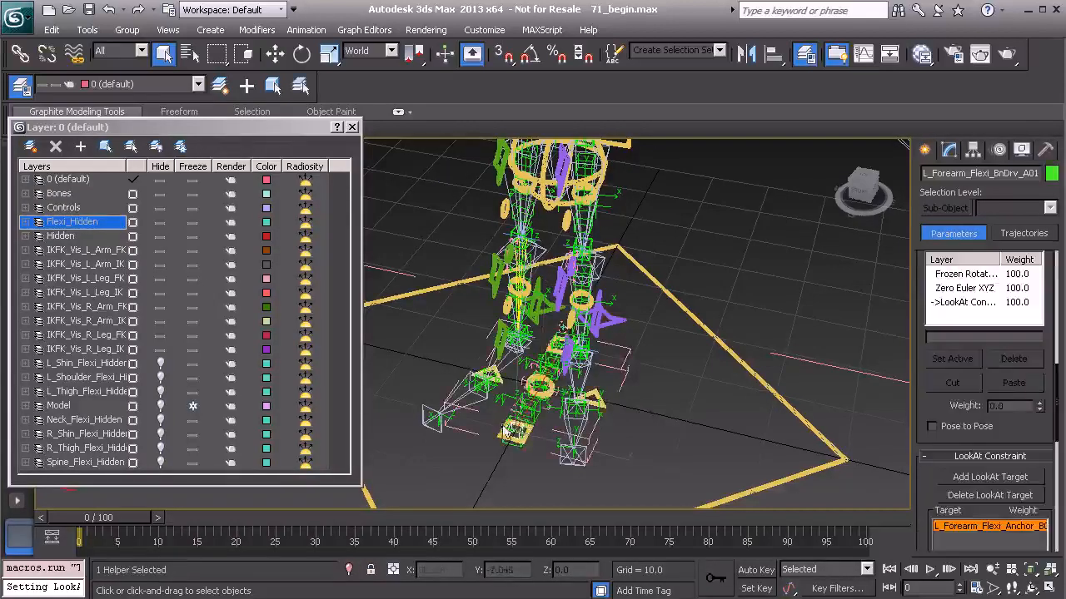
Rename the Flexi_Hidden layer as L_Forearm_Flexi_Hidden and hide it
{"action": "left_click", "coordinate": [73, 224]}
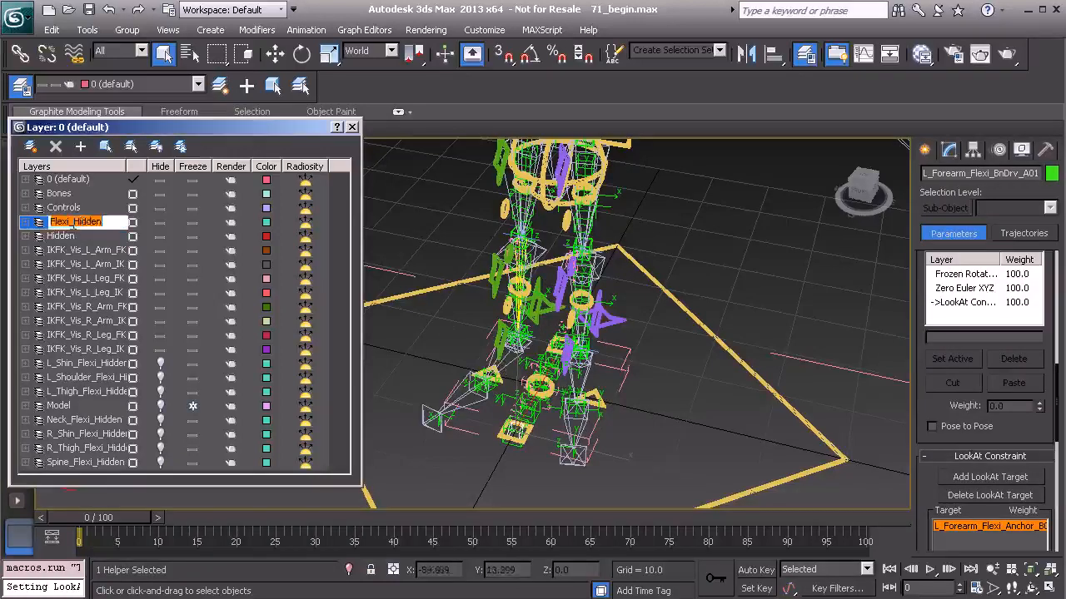
{"action": "left_click", "coordinate": [52, 223]}
{"action": "type", "text": "L_Forearm_"}
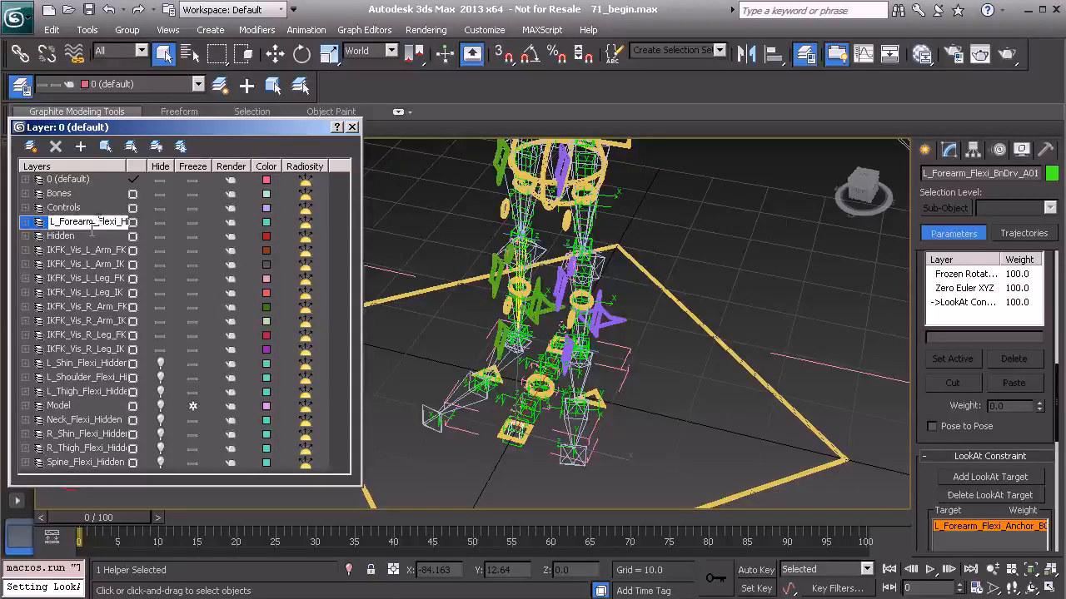
{"action": "key", "text": "Return"}
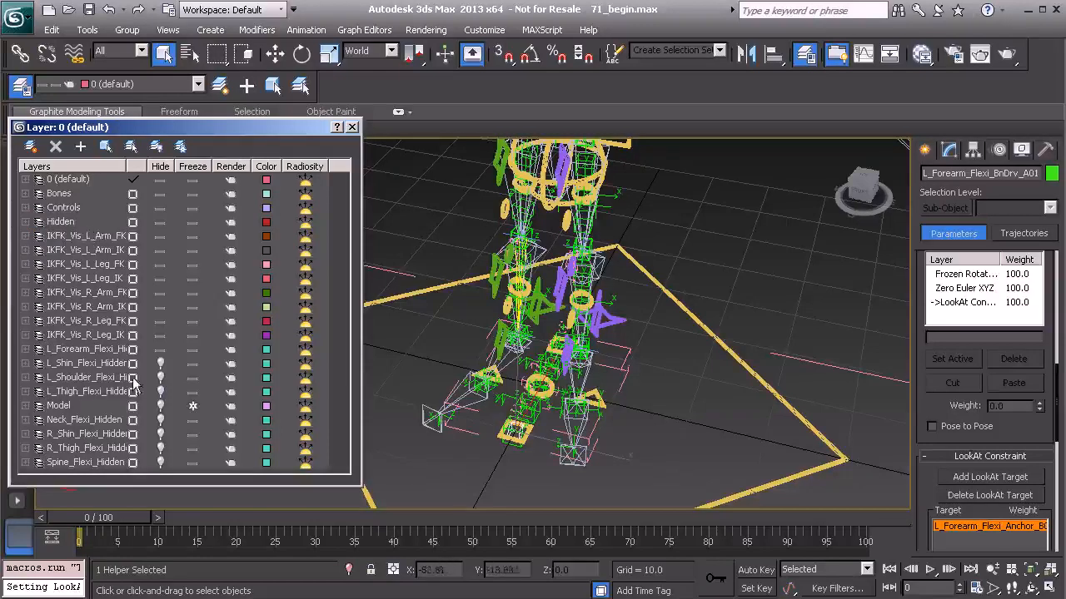
{"action": "left_click", "coordinate": [153, 350]}
Position-constrain the forearm flexi rig's global control to both the left forearm bone driver and the hand driver at the wrist
{"action": "middle_click_drag", "start_coordinate": [609, 300], "coordinate": [587, 375]}
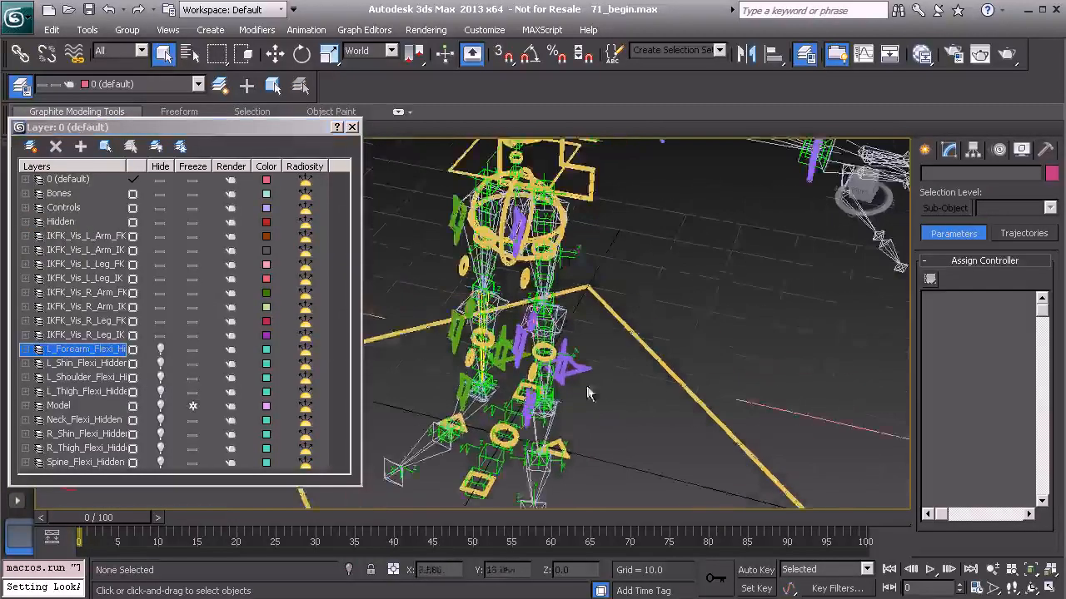
{"action": "middle_click_drag", "start_coordinate": [608, 220], "coordinate": [580, 259]}
{"action": "left_click", "coordinate": [540, 384]}
{"action": "middle_click_drag", "start_coordinate": [605, 301], "coordinate": [581, 396]}
{"action": "middle_click_drag", "start_coordinate": [655, 334], "coordinate": [672, 337]}
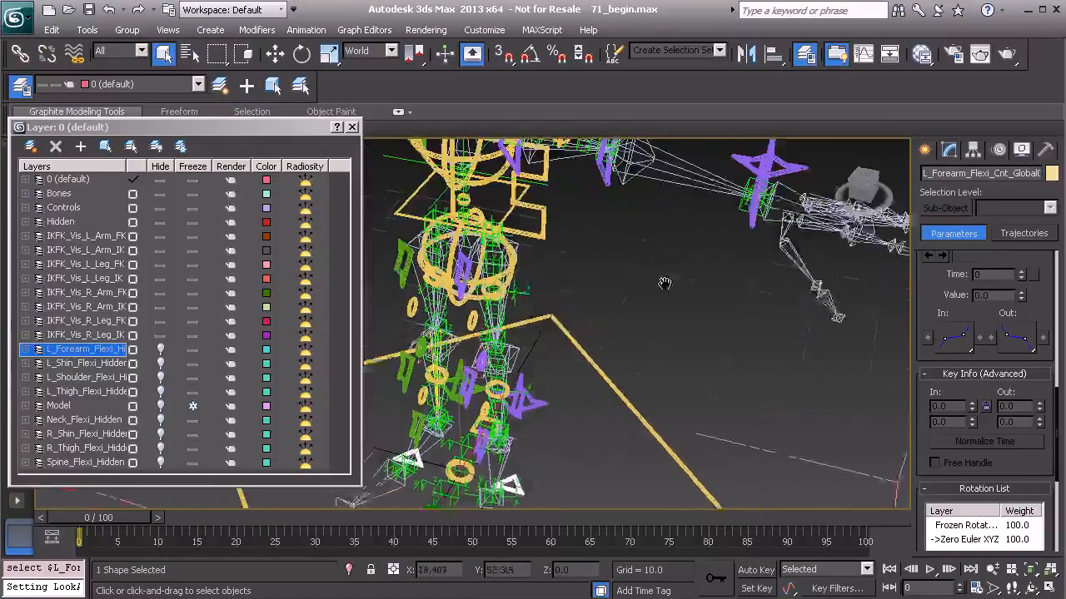
{"action": "right_click", "coordinate": [624, 273]}
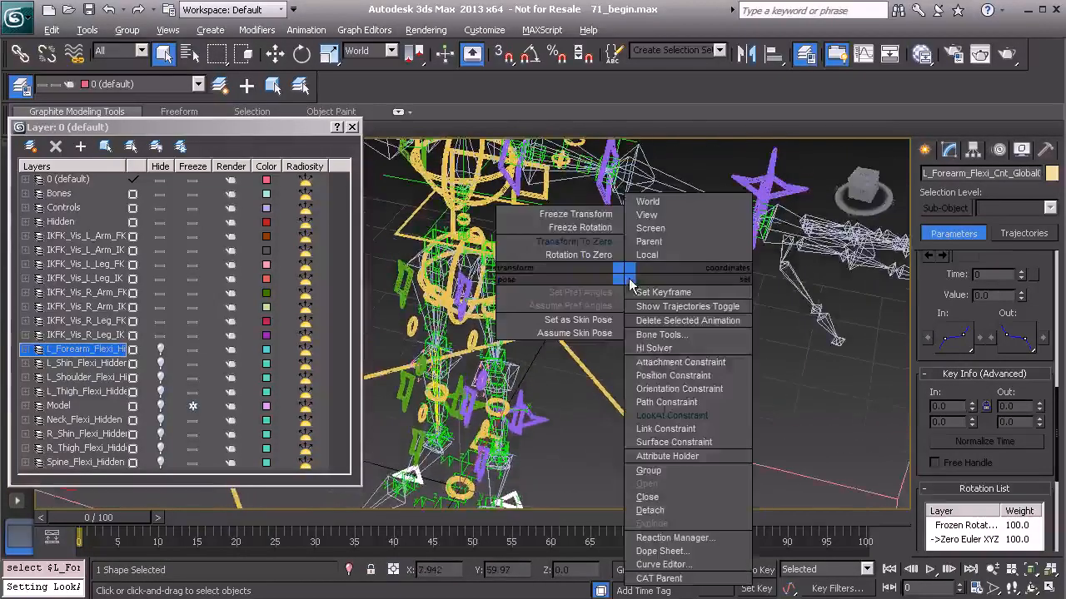
{"action": "left_click", "coordinate": [674, 375]}
{"action": "left_click", "coordinate": [690, 200]}
{"action": "middle_click_drag", "start_coordinate": [690, 200], "coordinate": [605, 335]}
{"action": "right_click", "coordinate": [605, 335]}
{"action": "left_click", "coordinate": [671, 439]}
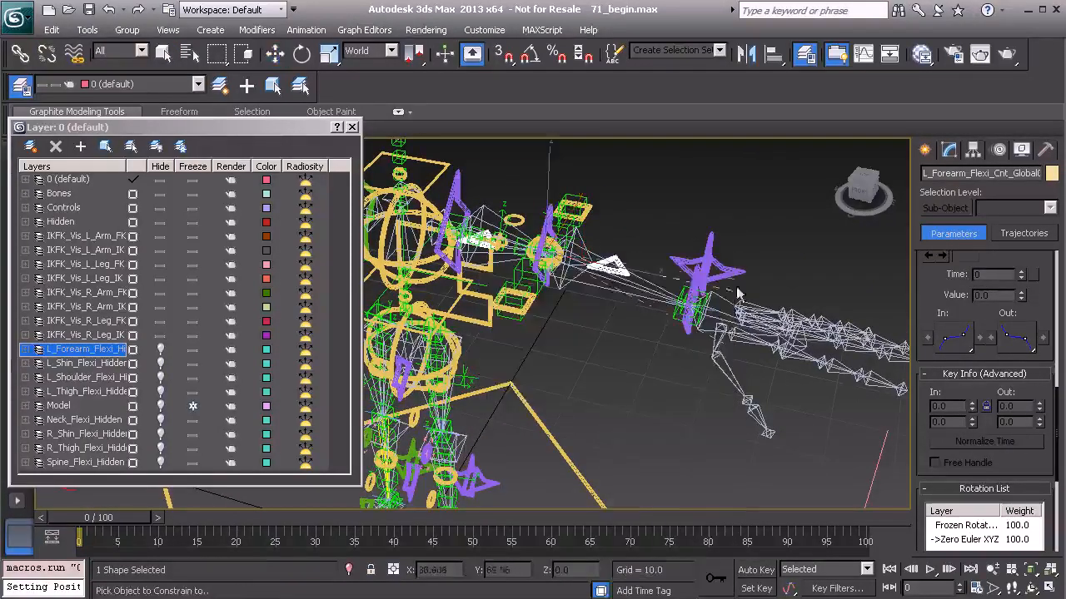
{"action": "left_click", "coordinate": [718, 298]}
Create a point helper beside the left forearm, with Cross display on, Box off and a size of 3.0
{"action": "middle_click_drag", "start_coordinate": [663, 296], "coordinate": [599, 390], "text": "alt"}
{"action": "scroll", "coordinate": [597, 387], "scroll_direction": "up", "scroll_amount": 3}
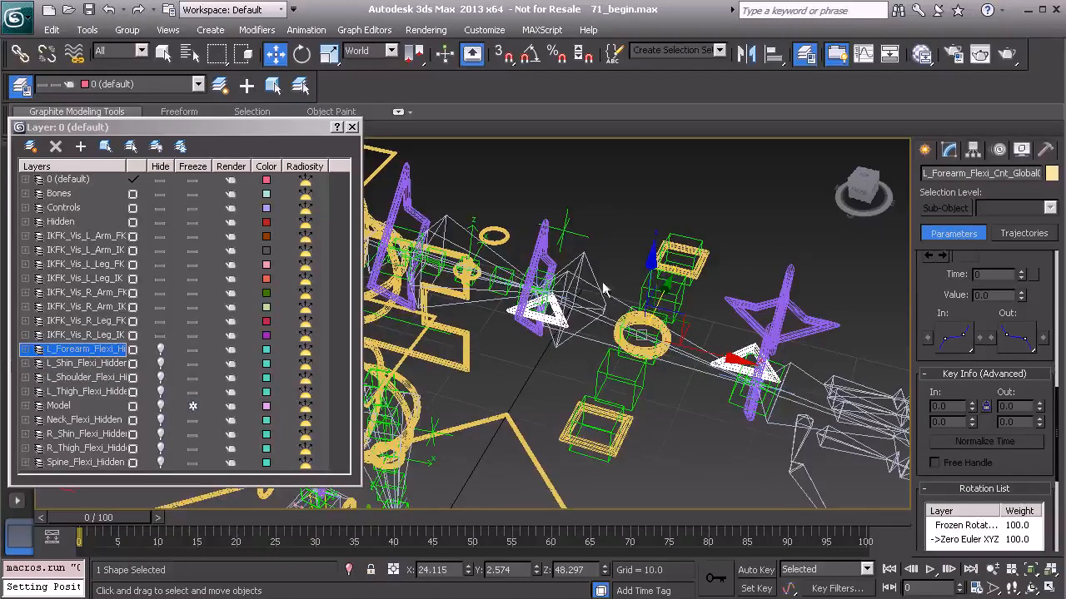
{"action": "middle_click_drag", "start_coordinate": [657, 311], "coordinate": [579, 297], "text": "alt"}
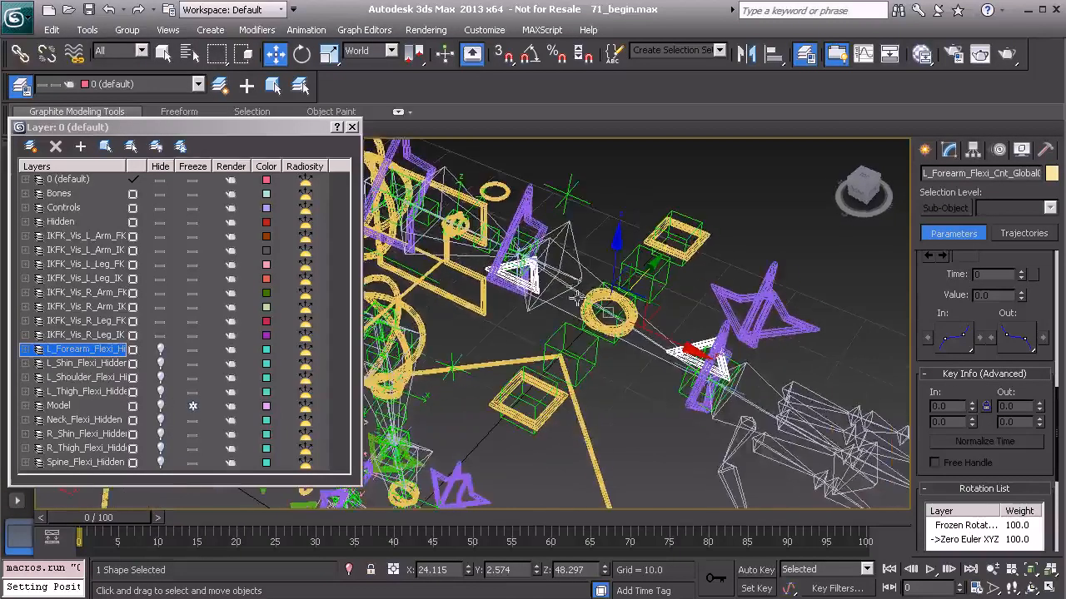
{"action": "left_click", "coordinate": [925, 150]}
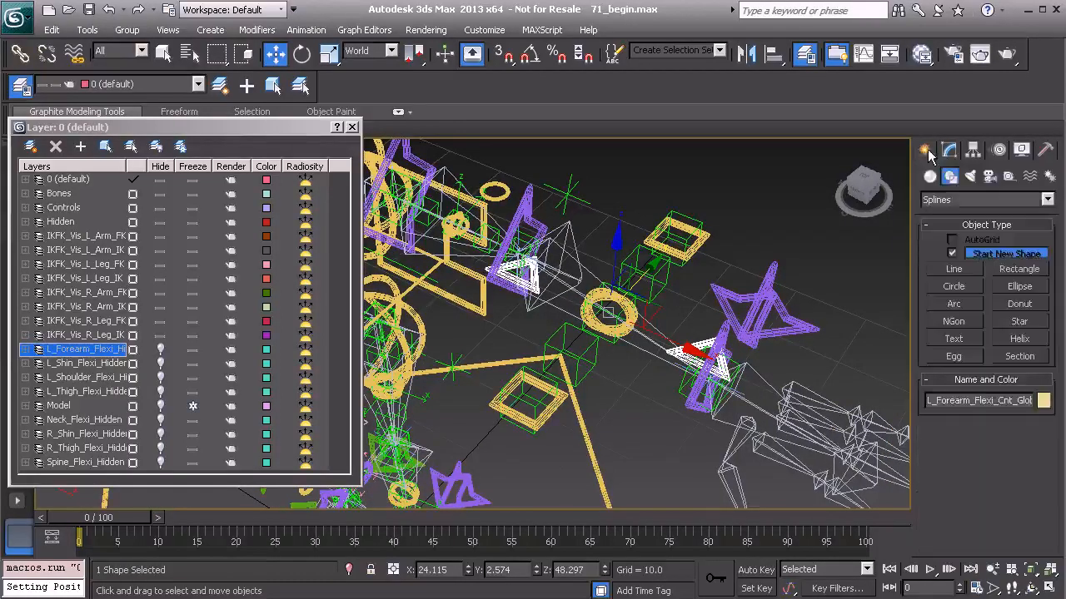
{"action": "left_click", "coordinate": [1008, 177]}
{"action": "left_click", "coordinate": [954, 308]}
{"action": "left_click_drag", "start_coordinate": [920, 428], "coordinate": [923, 323]}
{"action": "left_click", "coordinate": [943, 467]}
{"action": "left_click", "coordinate": [957, 452]}
{"action": "left_click", "coordinate": [622, 408]}
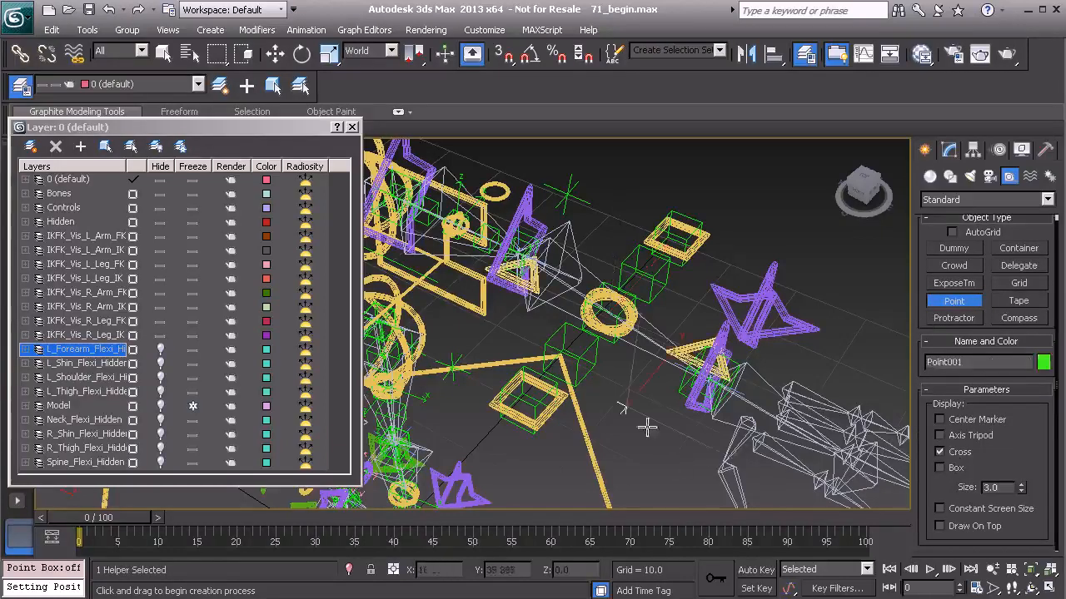
{"action": "key", "text": "w"}
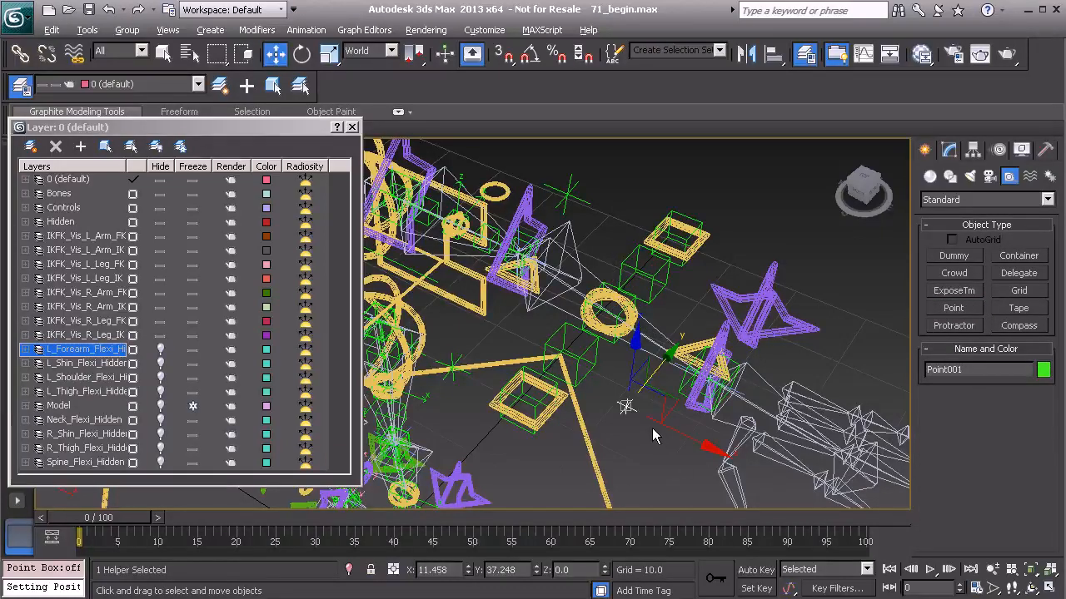
Align the point helper to BnDrv_L_Forearm_MAIN01, matching pivot points in X, Y and Z and orientation on all axes
{"action": "key", "text": "alt+a"}
{"action": "left_click", "coordinate": [595, 281]}
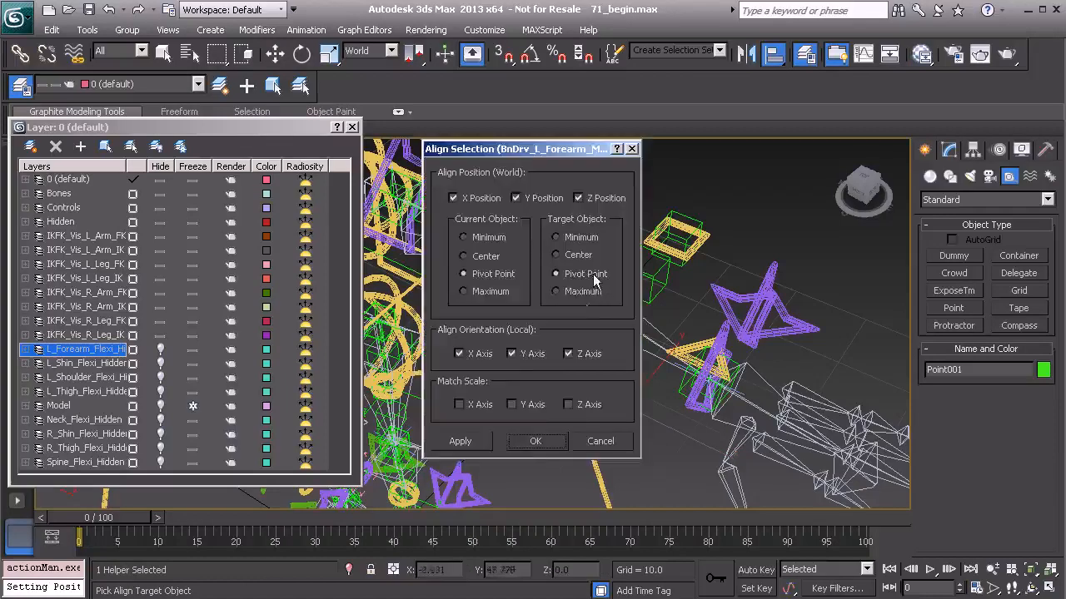
{"action": "left_click", "coordinate": [550, 443]}
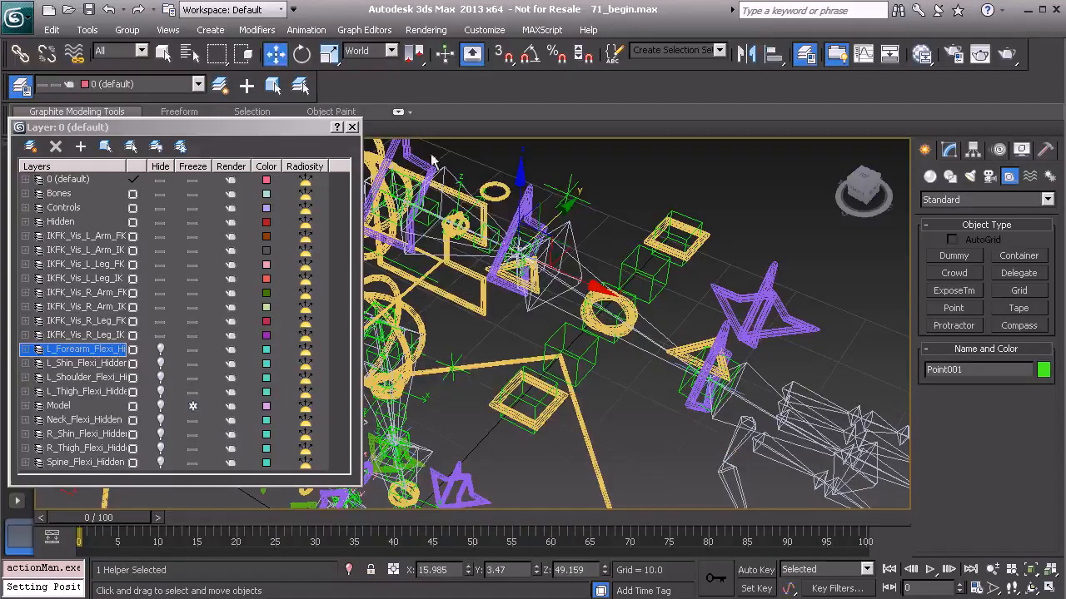
Move the point helper about 12.4 units away from the elbow along its local Y axis
{"action": "left_click", "coordinate": [381, 56]}
{"action": "left_click", "coordinate": [380, 107]}
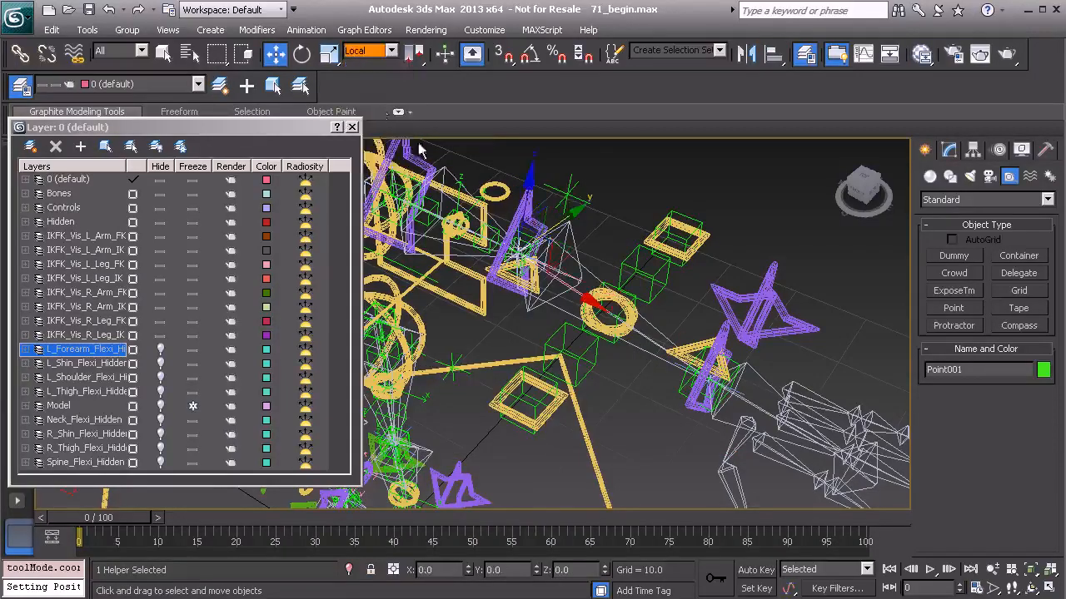
{"action": "middle_click_drag", "start_coordinate": [601, 236], "coordinate": [597, 250], "text": "alt"}
{"action": "left_click_drag", "start_coordinate": [574, 208], "coordinate": [715, 154]}
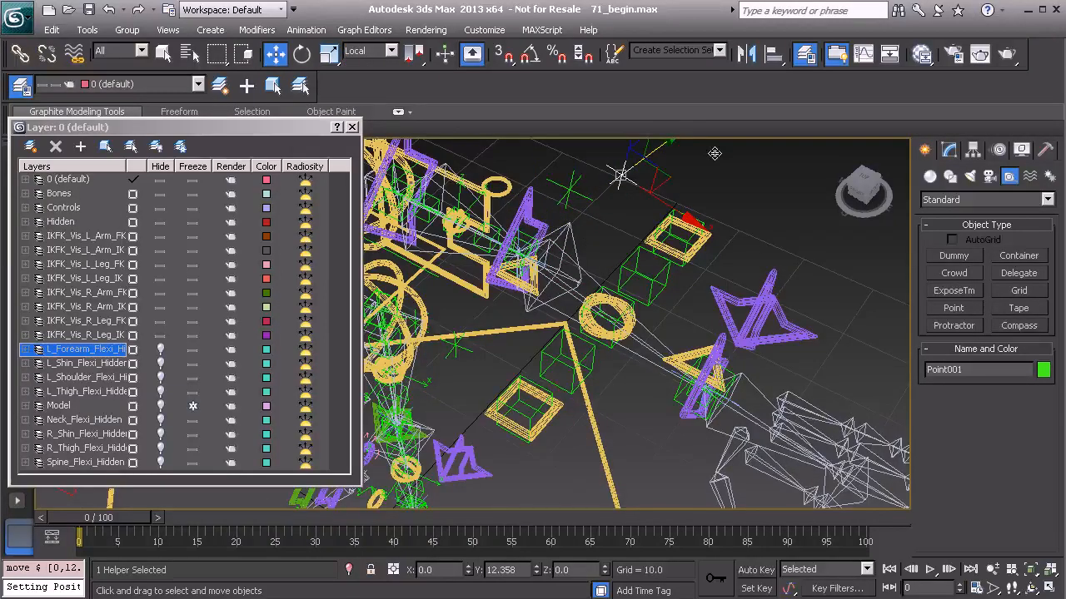
Close the layer manager and add a LookAt constraint from the forearm flexi global control to BnDrv_L_Forearm_MAIN01
{"action": "left_click", "coordinate": [352, 126]}
{"action": "middle_click_drag", "start_coordinate": [741, 279], "coordinate": [683, 355]}
{"action": "left_click", "coordinate": [664, 391]}
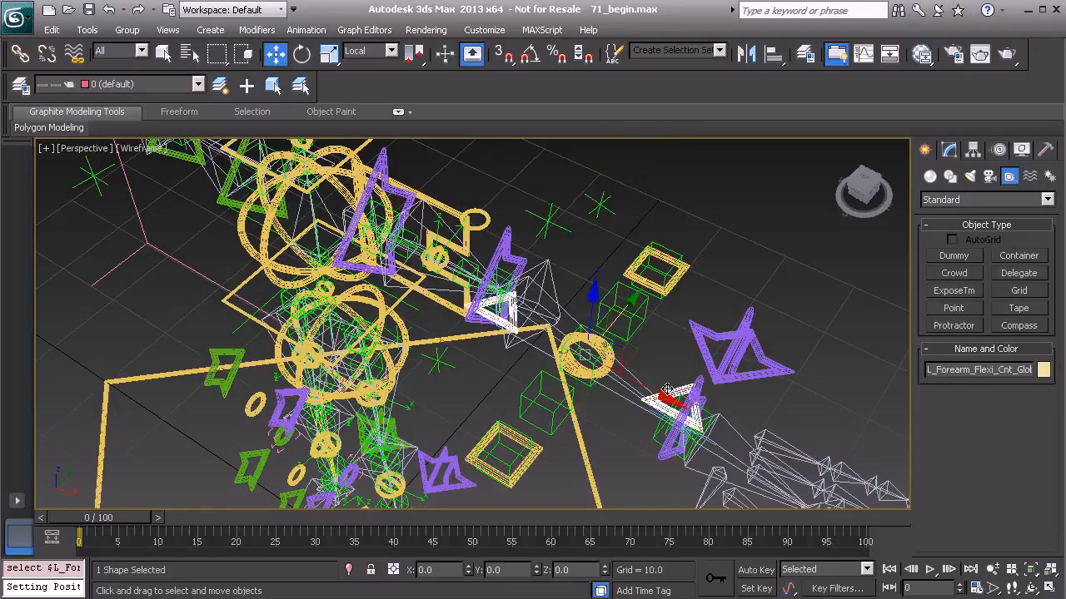
{"action": "right_click", "coordinate": [666, 331]}
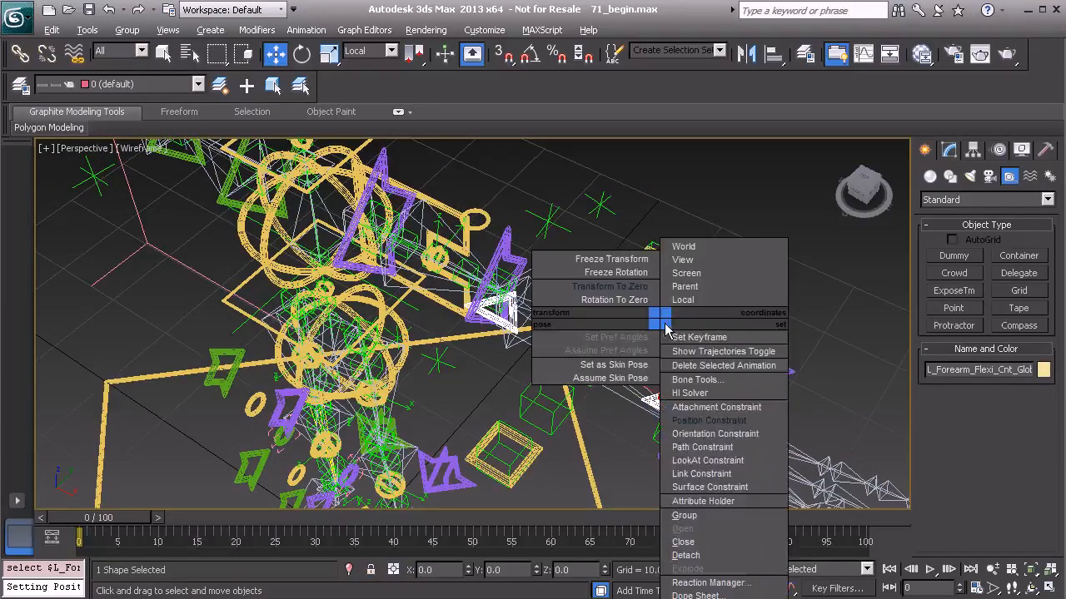
{"action": "left_click", "coordinate": [718, 457]}
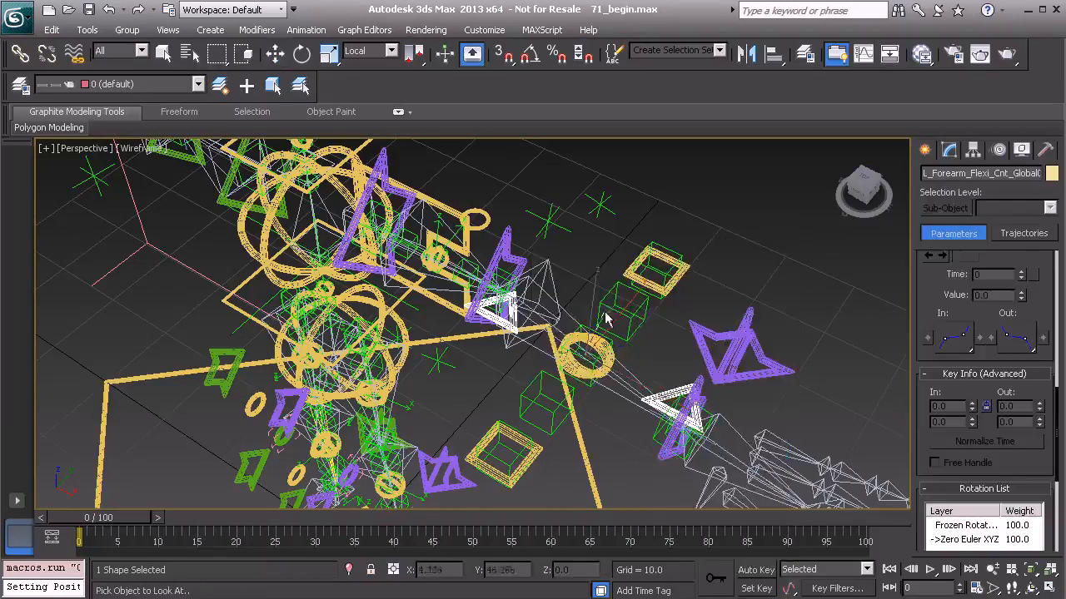
{"action": "left_click", "coordinate": [571, 317]}
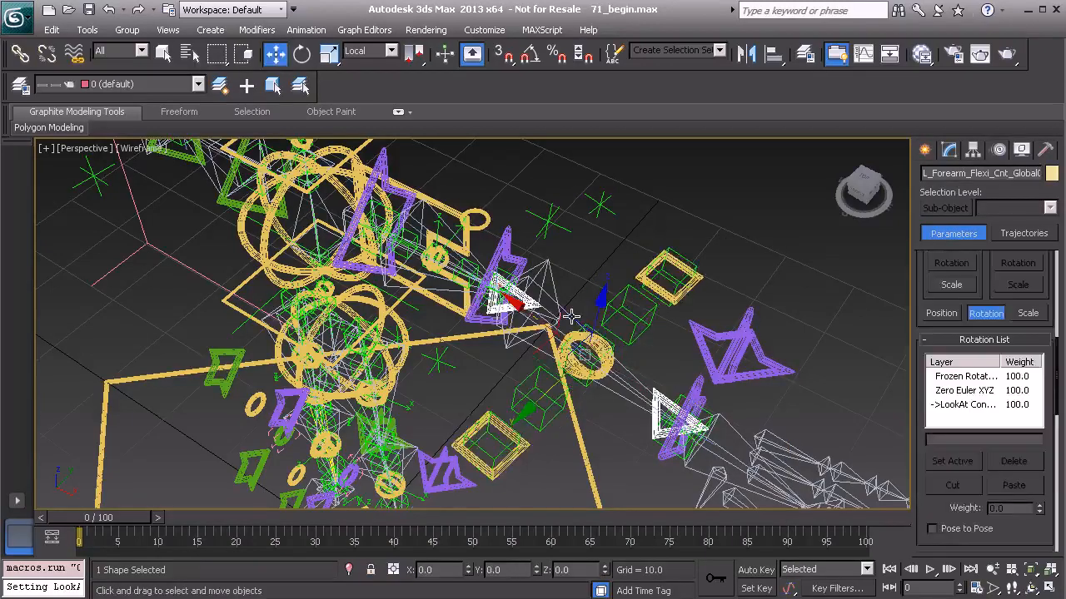
Set the constraint's LookAt axis to Y and upnode control to LookAt, using the new point helper instead of World as upnode
{"action": "left_click_drag", "start_coordinate": [923, 506], "coordinate": [904, 370]}
{"action": "scroll", "coordinate": [986, 304], "scroll_direction": "up", "scroll_amount": 3}
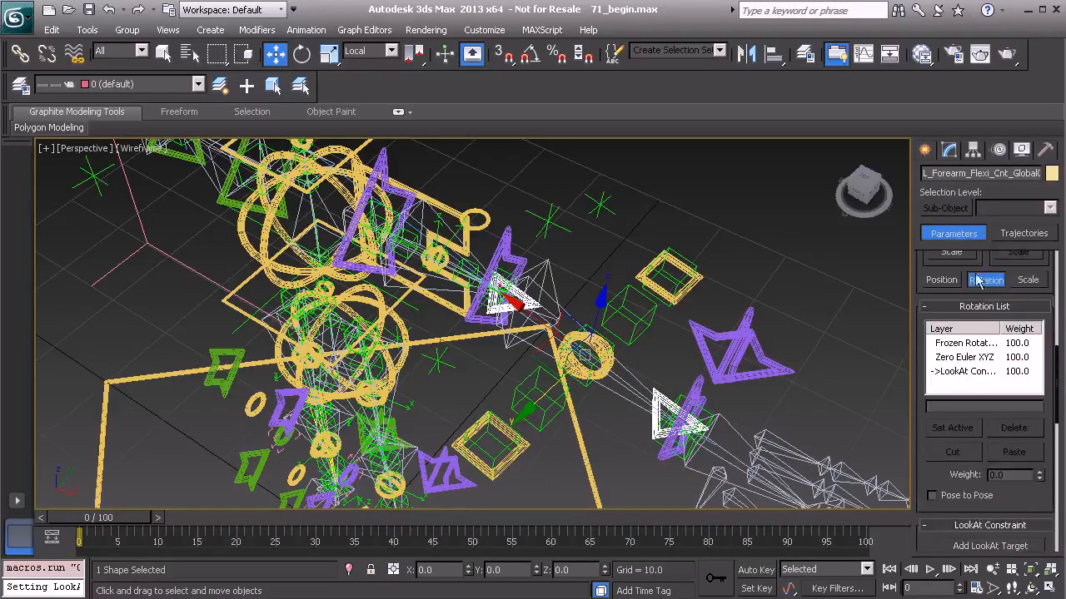
{"action": "scroll", "coordinate": [963, 380], "scroll_direction": "down", "scroll_amount": 9}
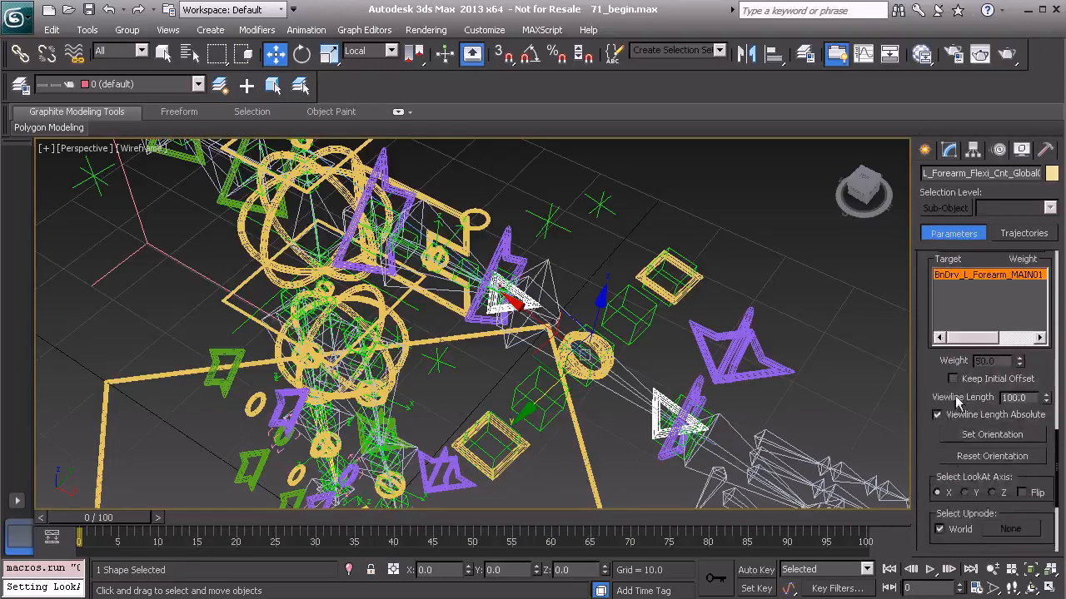
{"action": "left_click_drag", "start_coordinate": [927, 432], "coordinate": [924, 342]}
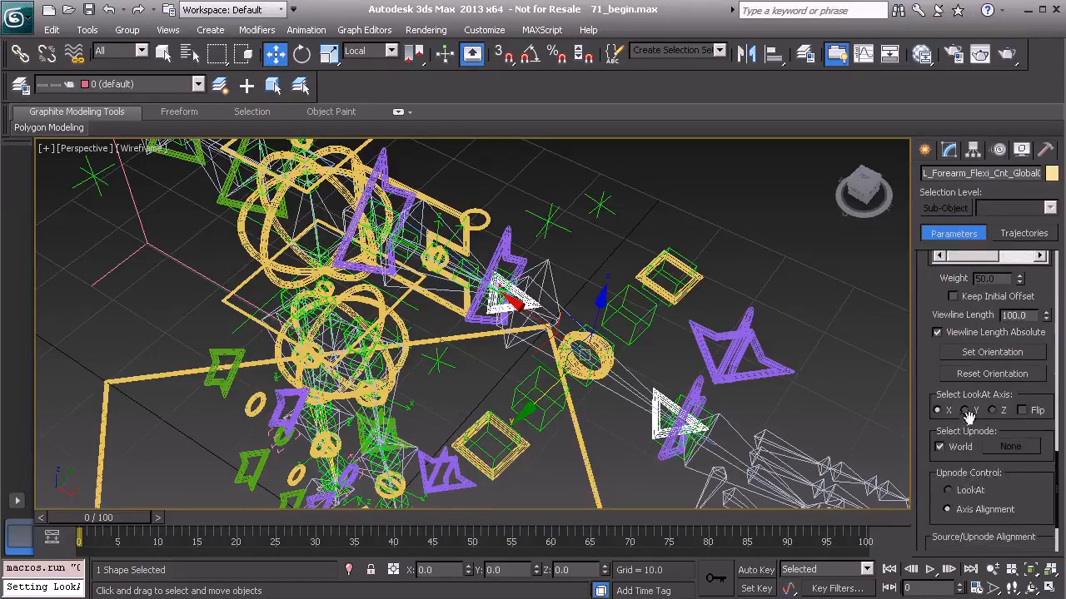
{"action": "left_click", "coordinate": [966, 410]}
{"action": "left_click_drag", "start_coordinate": [939, 493], "coordinate": [928, 440]}
{"action": "left_click", "coordinate": [948, 432]}
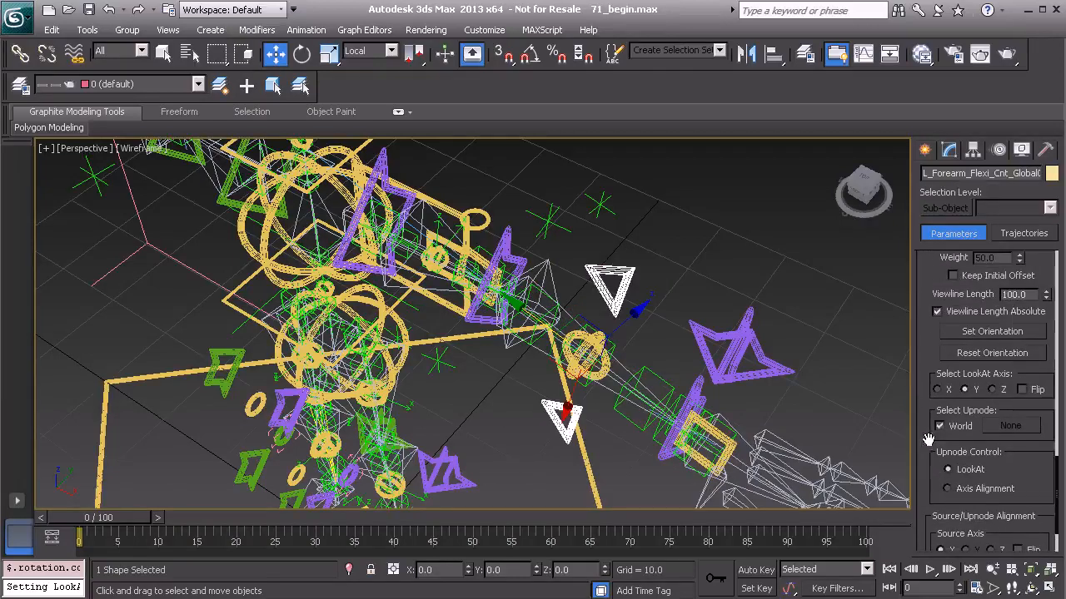
{"action": "left_click", "coordinate": [1003, 426]}
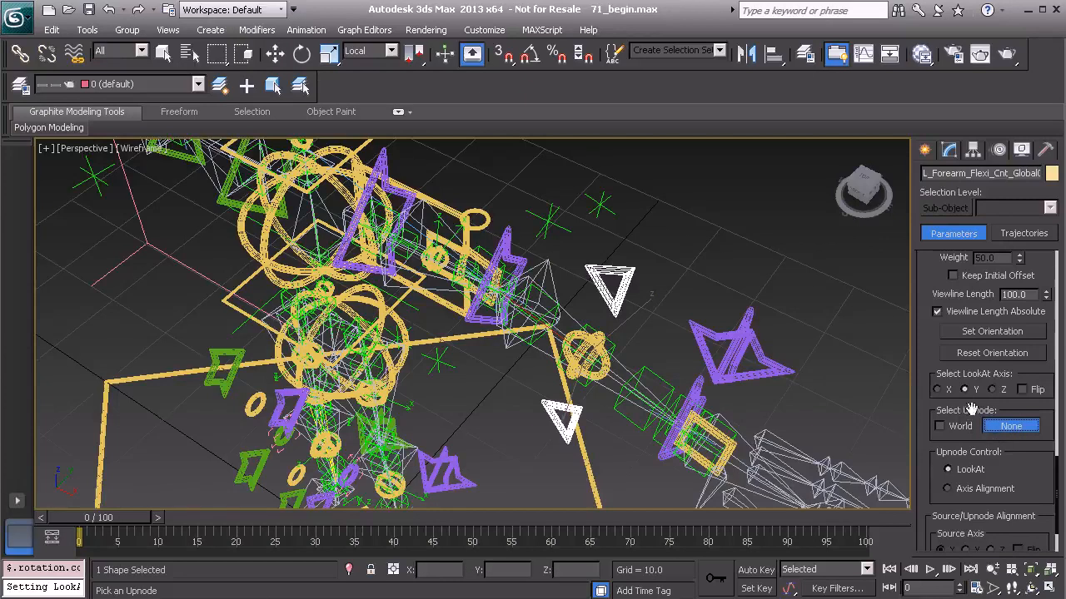
{"action": "left_click", "coordinate": [598, 202]}
Clone the shoulder flexi global point helper as a copy, replacing "Shoulder" with "Forearm" in the new helper's name
{"action": "middle_click_drag", "start_coordinate": [598, 202], "coordinate": [459, 317], "text": "alt"}
{"action": "left_click", "coordinate": [462, 288]}
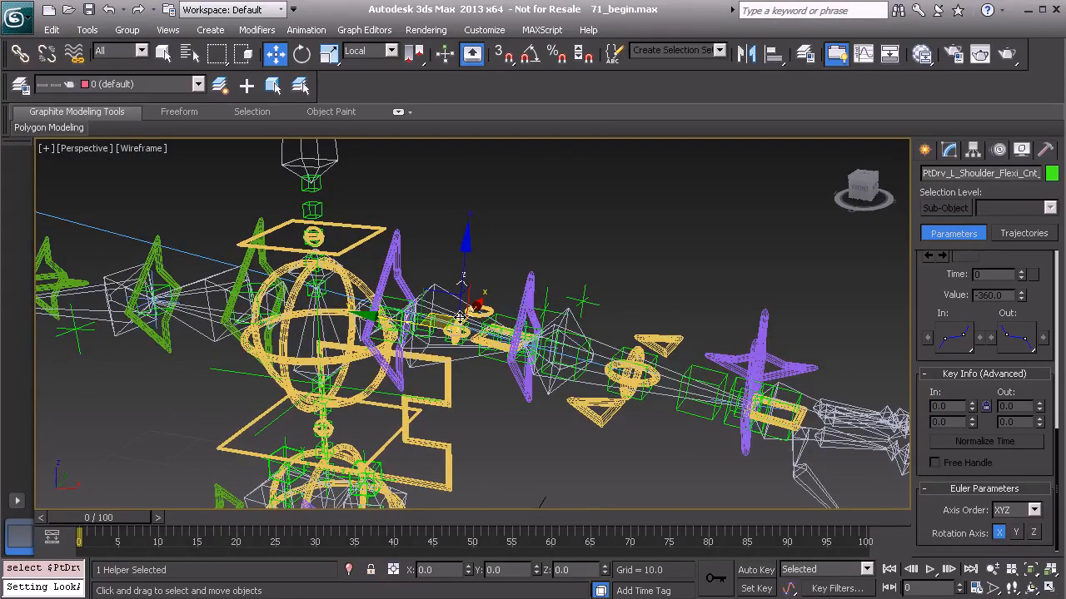
{"action": "key", "text": "ctrl+v"}
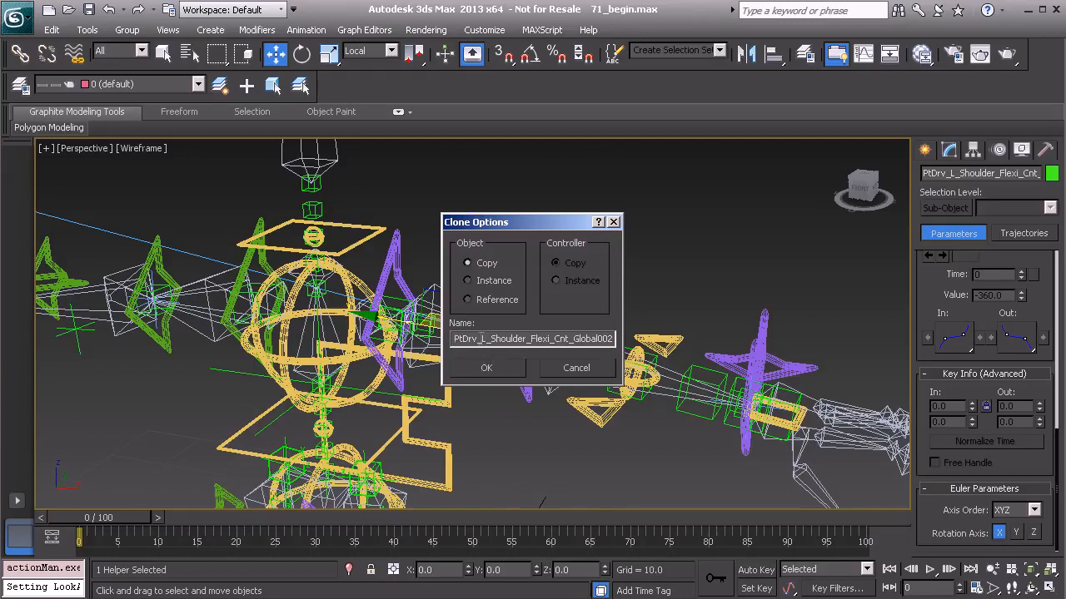
{"action": "left_click_drag", "start_coordinate": [492, 338], "coordinate": [526, 338]}
{"action": "type", "text": "Forearm"}
{"action": "left_click", "coordinate": [500, 369]}
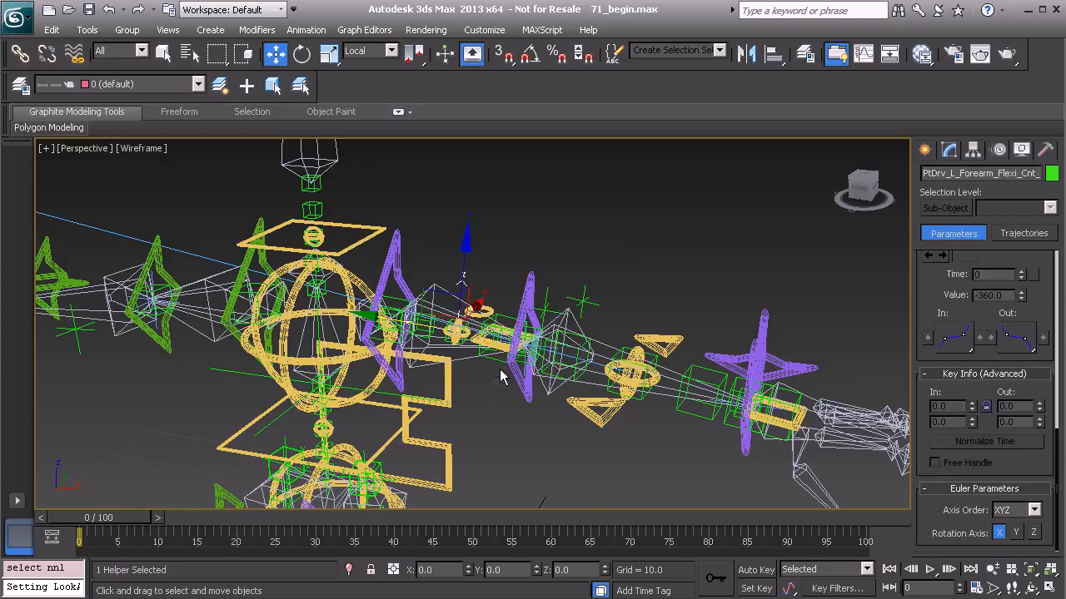
Align the cloned helper to the forearm flexi global control, matching pivot points in X, Y and Z and orientation on all axes
{"action": "mouse_move", "coordinate": [569, 310]}
{"action": "middle_mouse_down", "text": "alt"}
{"action": "mouse_move", "coordinate": [571, 334]}
{"action": "mouse_move", "coordinate": [556, 320]}
{"action": "middle_mouse_up", "text": "alt"}
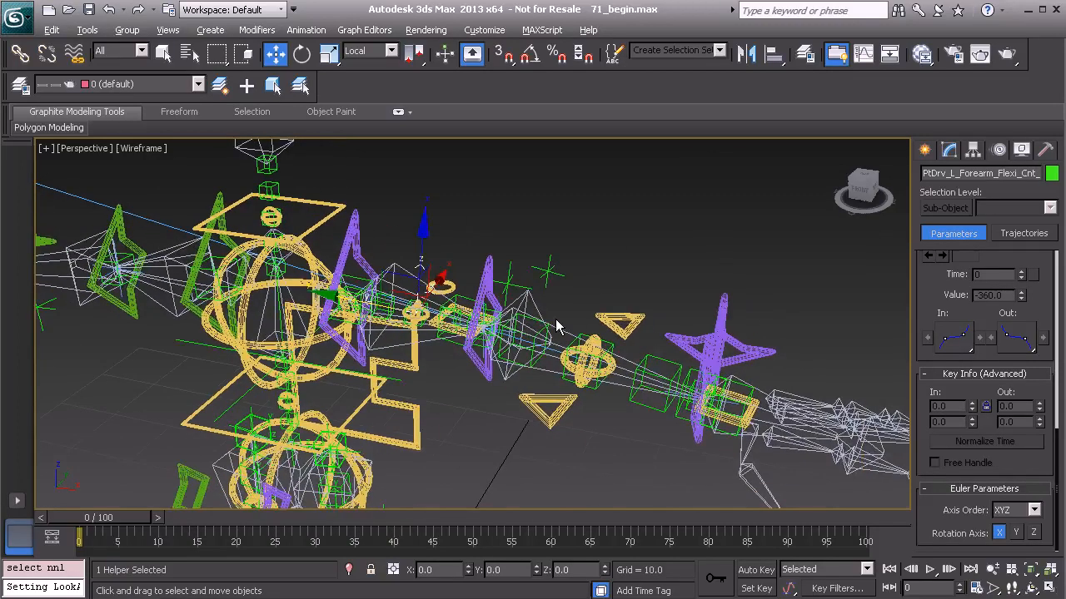
{"action": "key", "text": "alt+a"}
{"action": "left_click", "coordinate": [635, 324]}
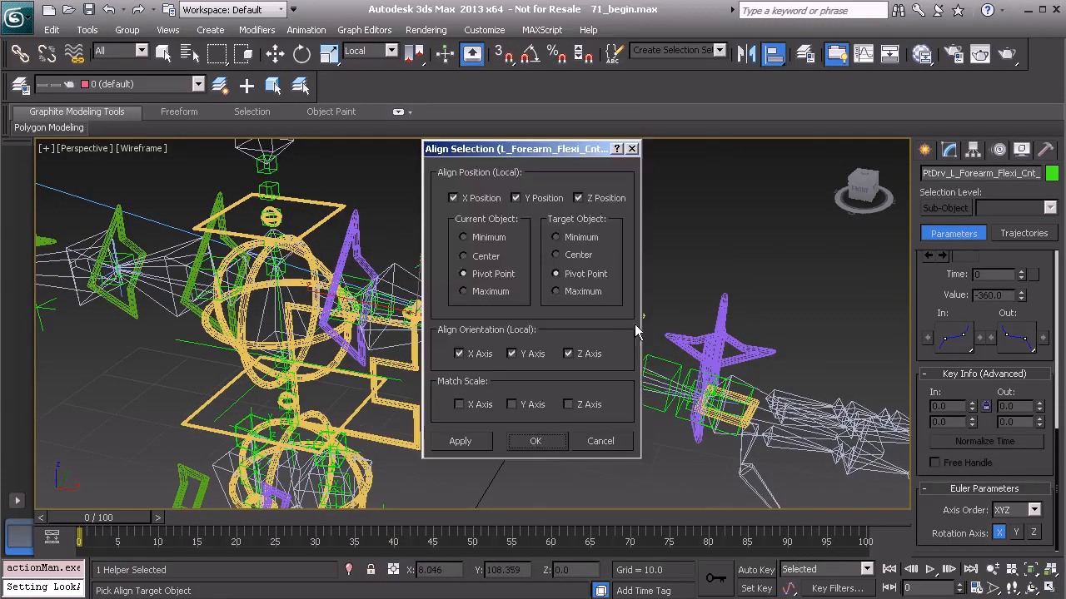
{"action": "left_click", "coordinate": [536, 431]}
Link the new forearm point helper to the forearm driver bone as its parent
{"action": "scroll", "coordinate": [614, 345], "scroll_direction": "up", "scroll_amount": 6}
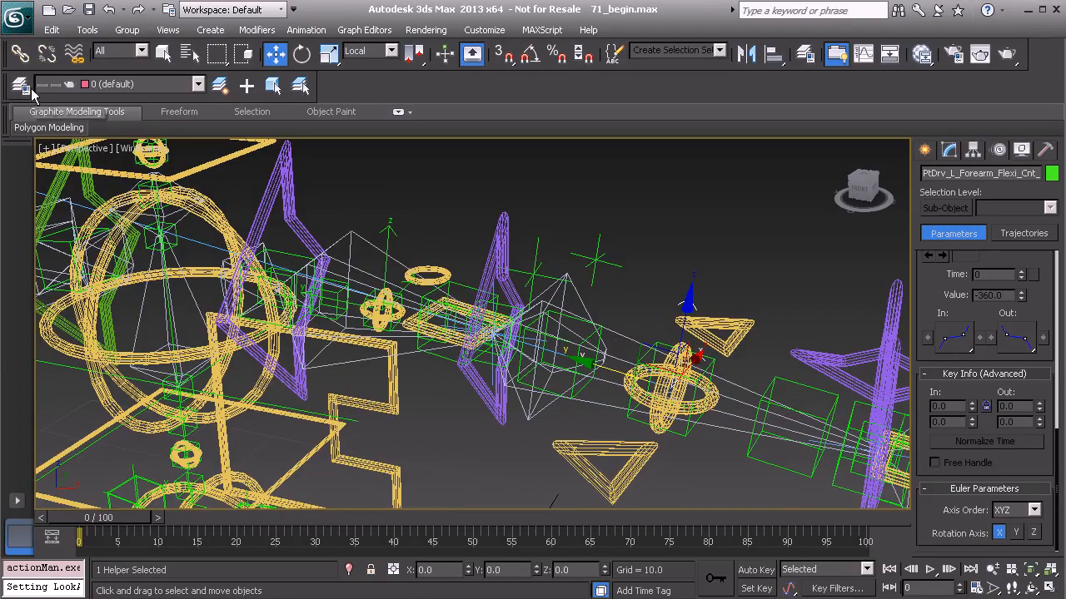
{"action": "left_click", "coordinate": [25, 57]}
{"action": "middle_click_drag", "start_coordinate": [696, 358], "coordinate": [520, 273]}
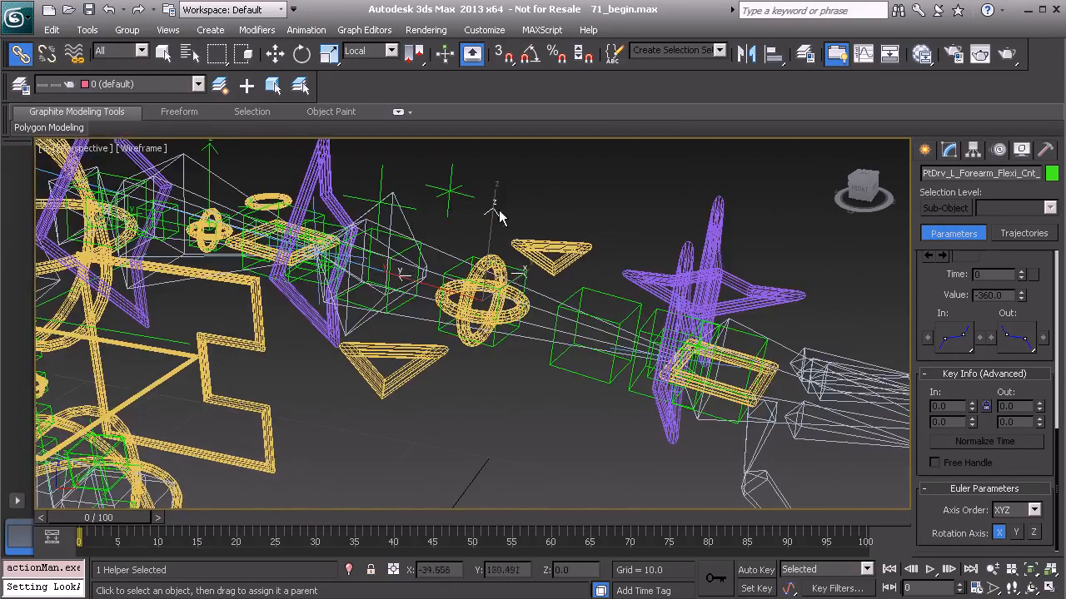
{"action": "left_click_drag", "start_coordinate": [548, 298], "coordinate": [538, 293]}
Freeze the transform of the forearm flexi global control, accepting the loss of its constraints
{"action": "middle_click_drag", "start_coordinate": [532, 249], "coordinate": [511, 286], "text": "alt"}
{"action": "left_click", "coordinate": [589, 244]}
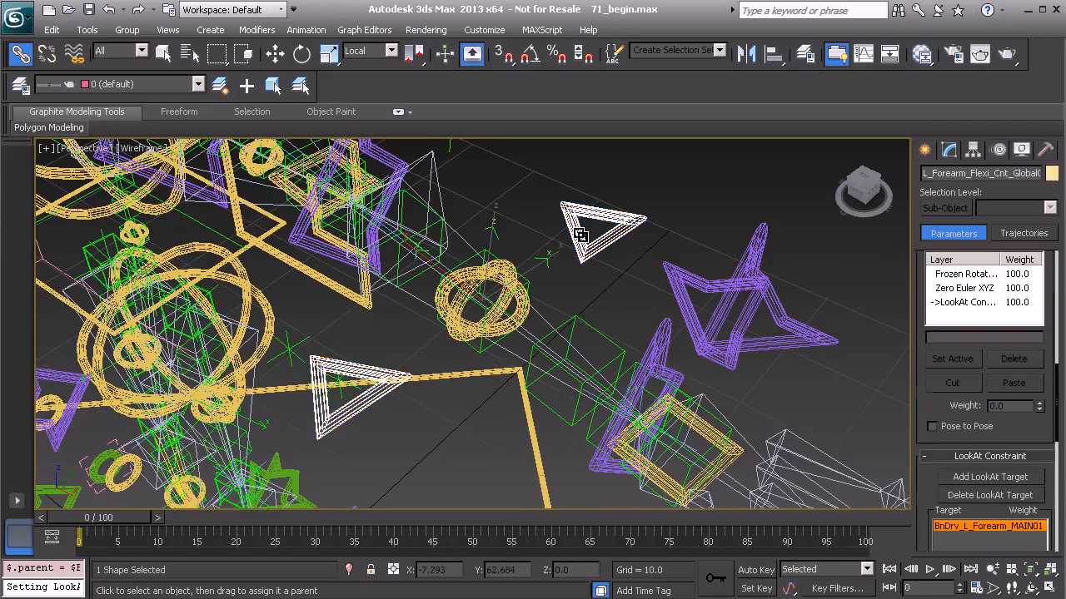
{"action": "middle_click_drag", "start_coordinate": [511, 242], "coordinate": [518, 267], "text": "alt"}
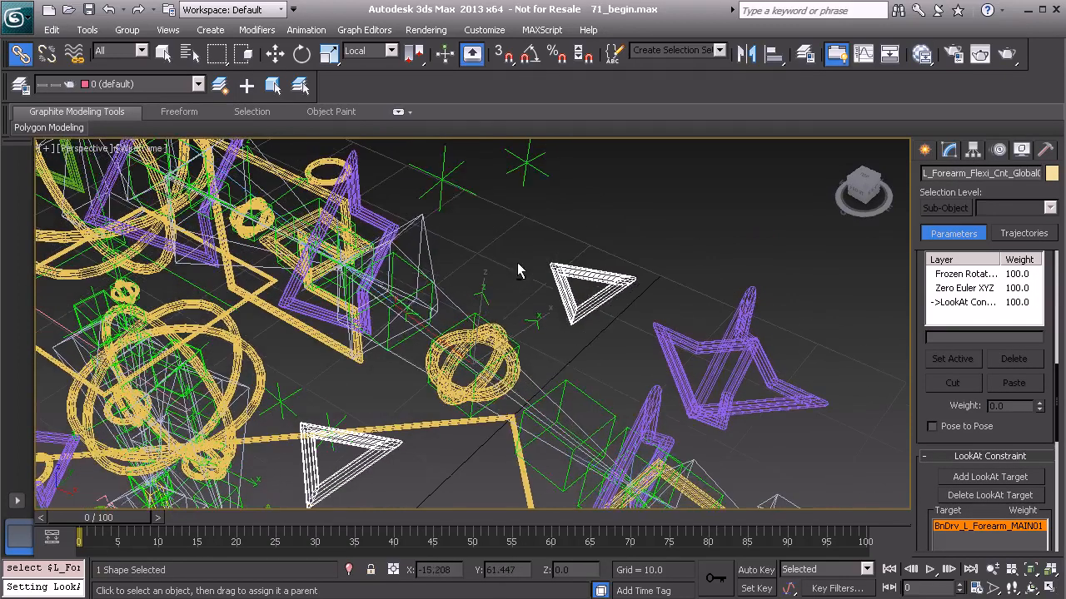
{"action": "right_click", "coordinate": [503, 255]}
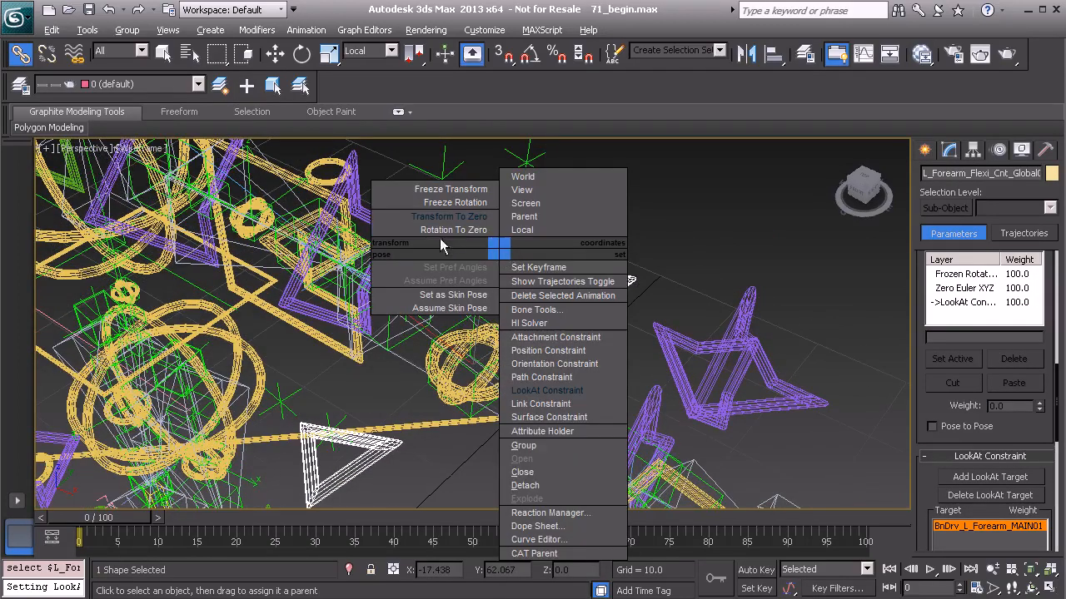
{"action": "left_click", "coordinate": [454, 189]}
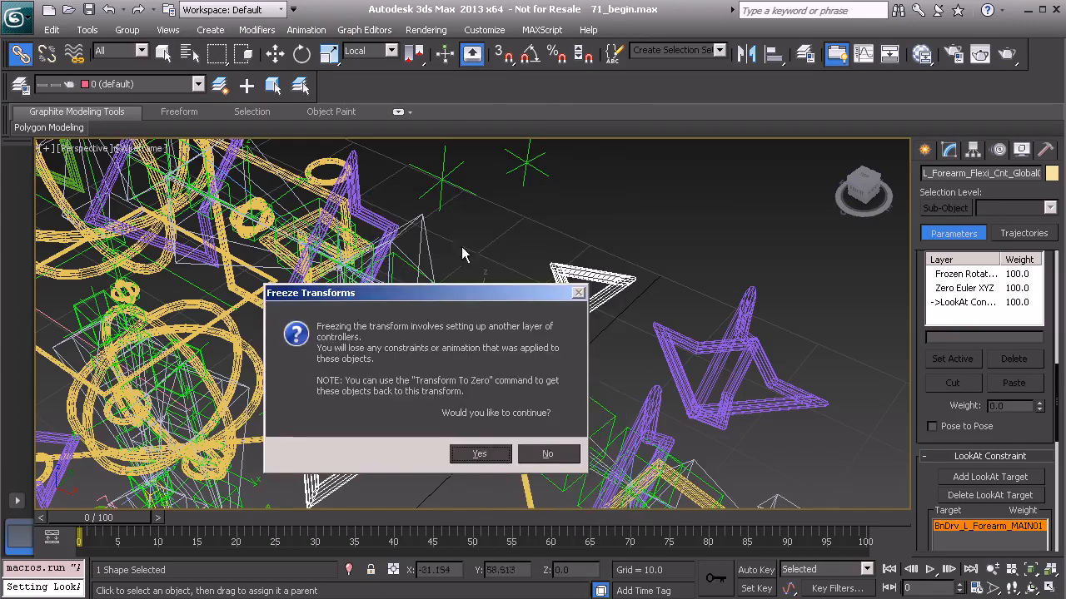
{"action": "left_click", "coordinate": [480, 453]}
Align the forearm flexi global control to its PtDrv point helper, matching pivot position and orientation on all axes
{"action": "middle_click_drag", "start_coordinate": [511, 388], "coordinate": [478, 305], "text": "alt"}
{"action": "key", "text": "alt+a"}
{"action": "left_click", "coordinate": [477, 305]}
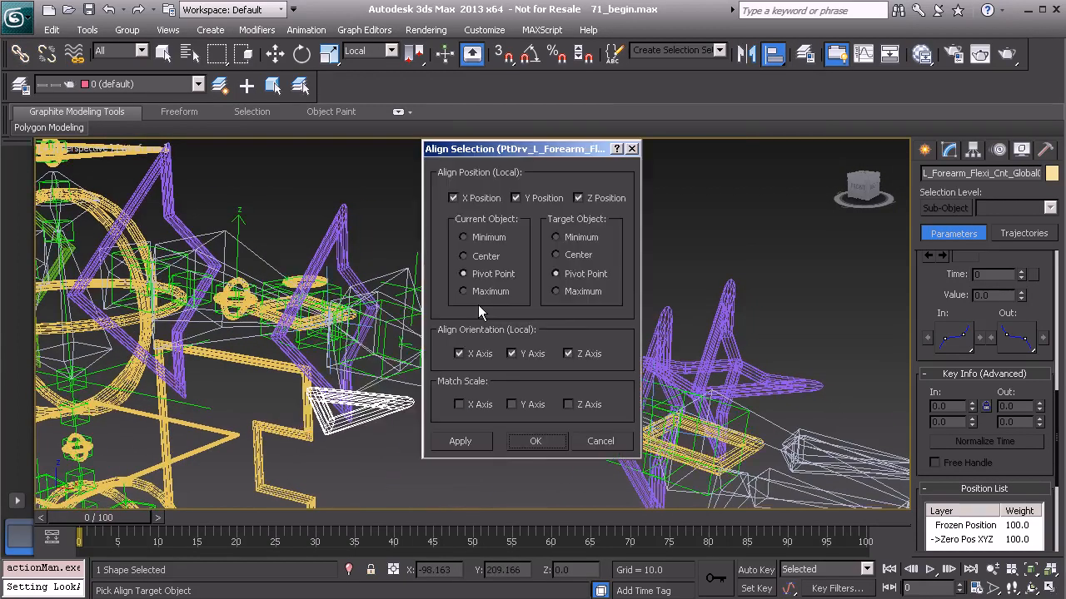
{"action": "left_click", "coordinate": [533, 442]}
Scale the forearm flexi global control uniformly to 81 percent
{"action": "middle_click_drag", "start_coordinate": [533, 441], "coordinate": [514, 369], "text": "alt"}
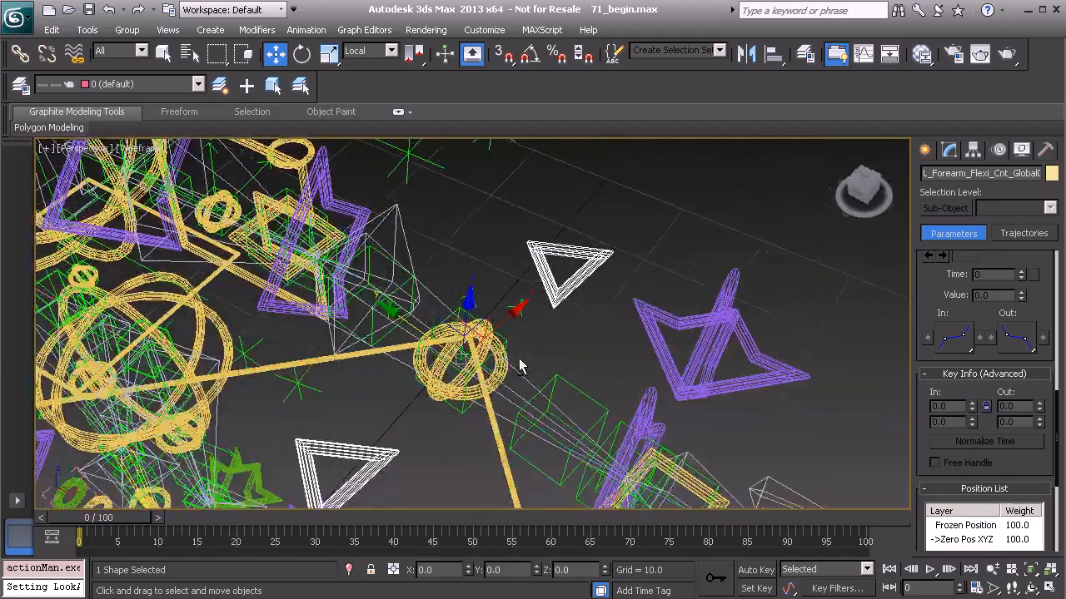
{"action": "middle_click_drag", "start_coordinate": [573, 335], "coordinate": [518, 340], "text": "alt"}
{"action": "key", "text": "r"}
{"action": "left_click_drag", "start_coordinate": [463, 348], "coordinate": [459, 368]}
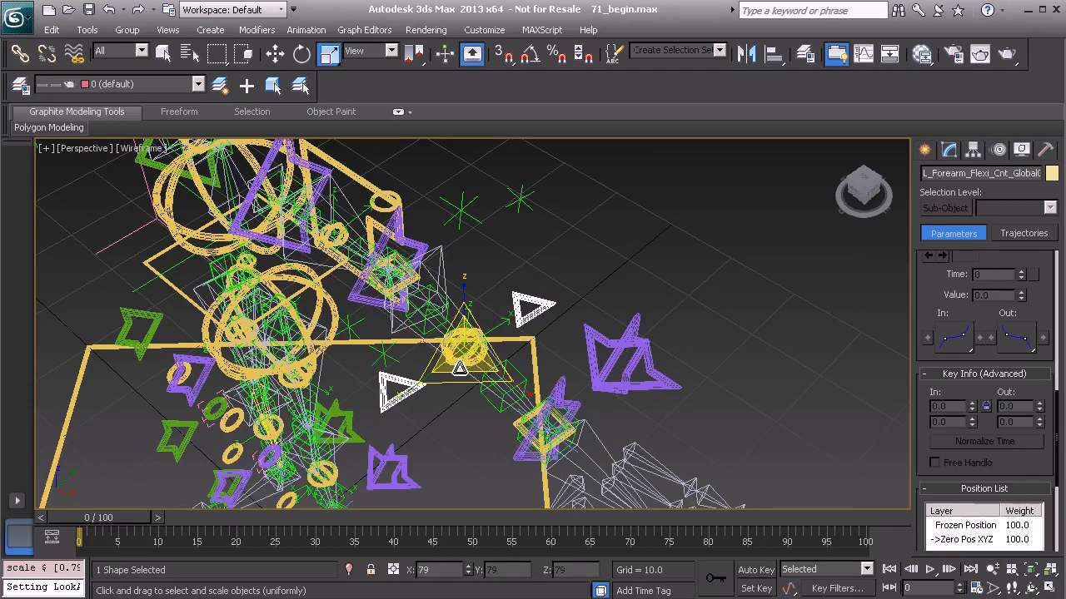
{"action": "middle_click_drag", "start_coordinate": [460, 368], "coordinate": [466, 340], "text": "alt"}
{"action": "left_click_drag", "start_coordinate": [430, 228], "coordinate": [400, 331]}
{"action": "double_click", "coordinate": [434, 570]}
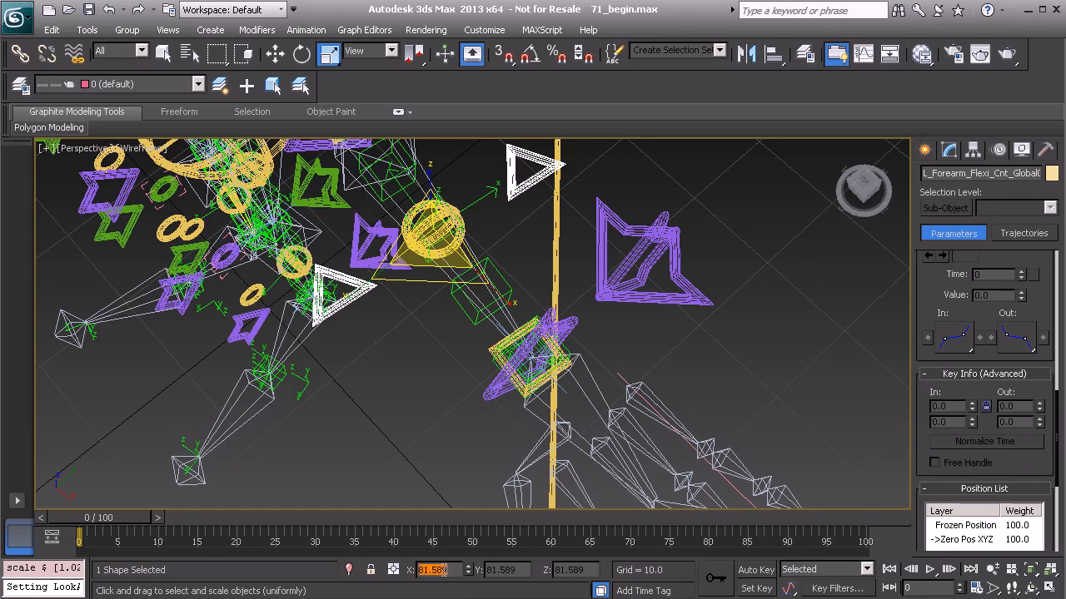
{"action": "type", "text": "81"}
{"action": "key", "text": "Return"}
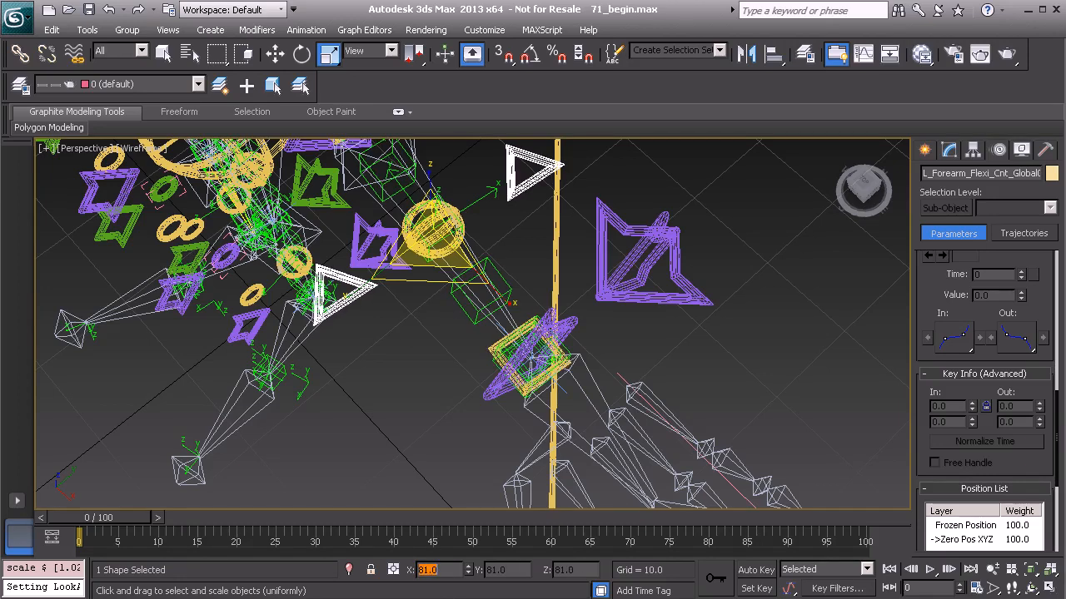
Link the forearm flexi global control to the character's large yellow outline control
{"action": "middle_click_drag", "start_coordinate": [452, 303], "coordinate": [437, 388]}
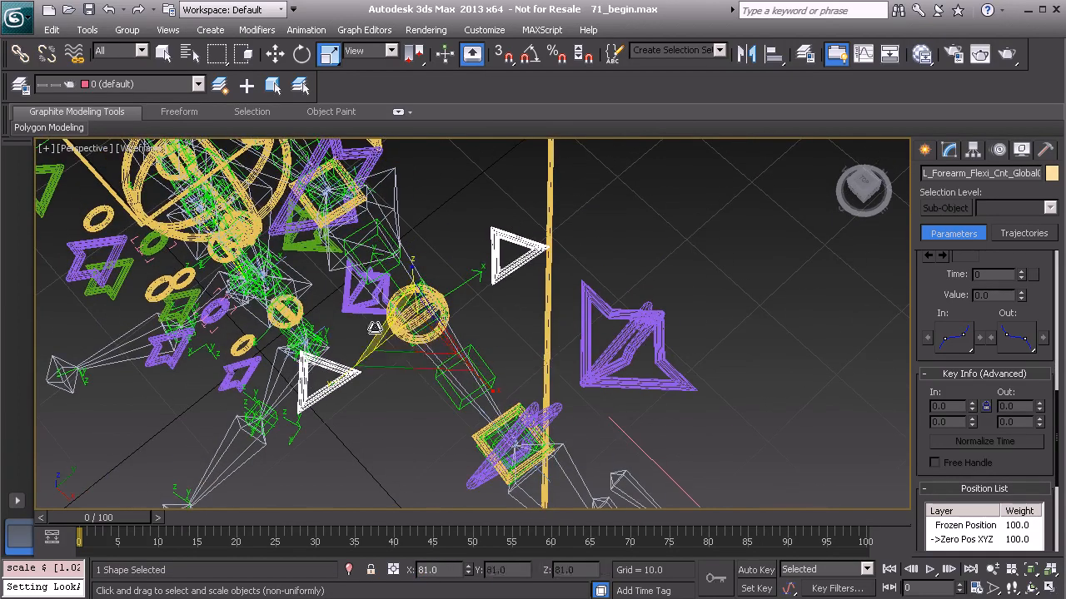
{"action": "left_click", "coordinate": [23, 61]}
{"action": "middle_click_drag", "start_coordinate": [540, 291], "coordinate": [521, 256], "text": "alt"}
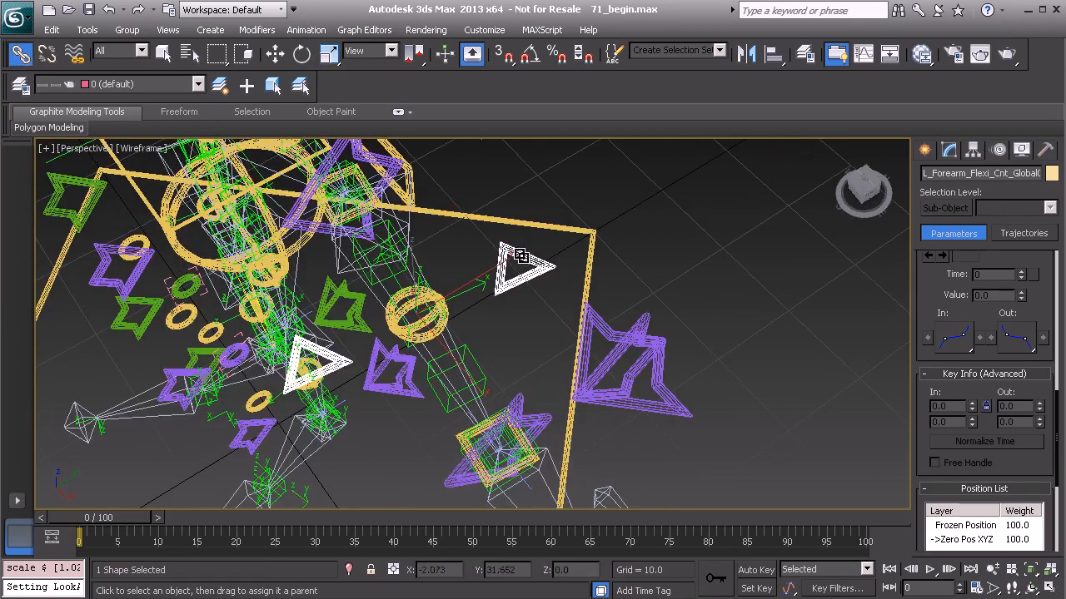
{"action": "left_click_drag", "start_coordinate": [522, 255], "coordinate": [591, 252]}
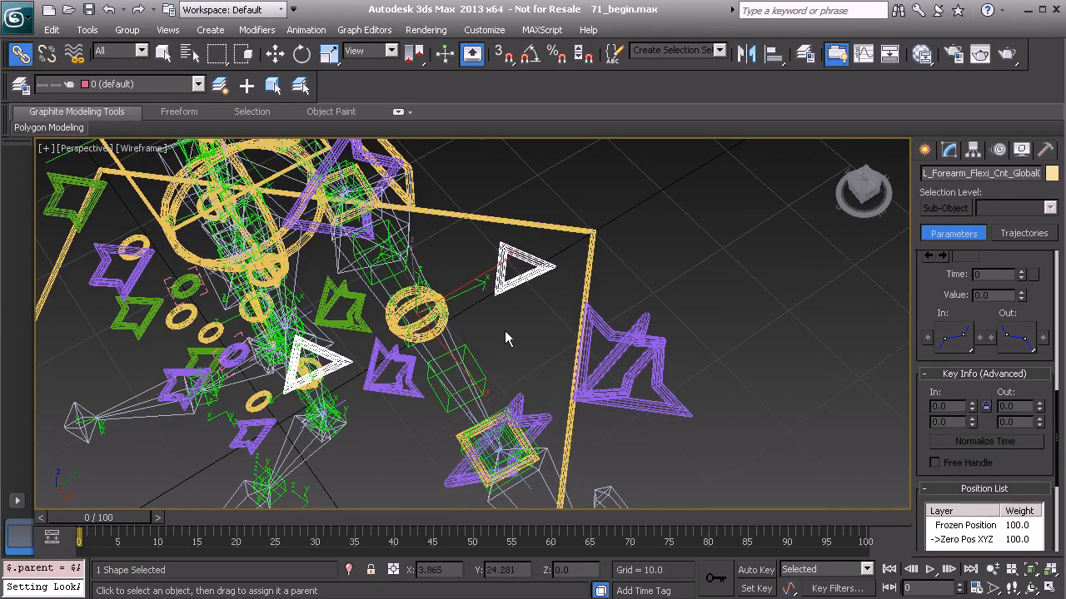
Freeze the transform of the rescaled and linked forearm flexi global control
{"action": "middle_click_drag", "start_coordinate": [424, 323], "coordinate": [481, 308], "text": "alt"}
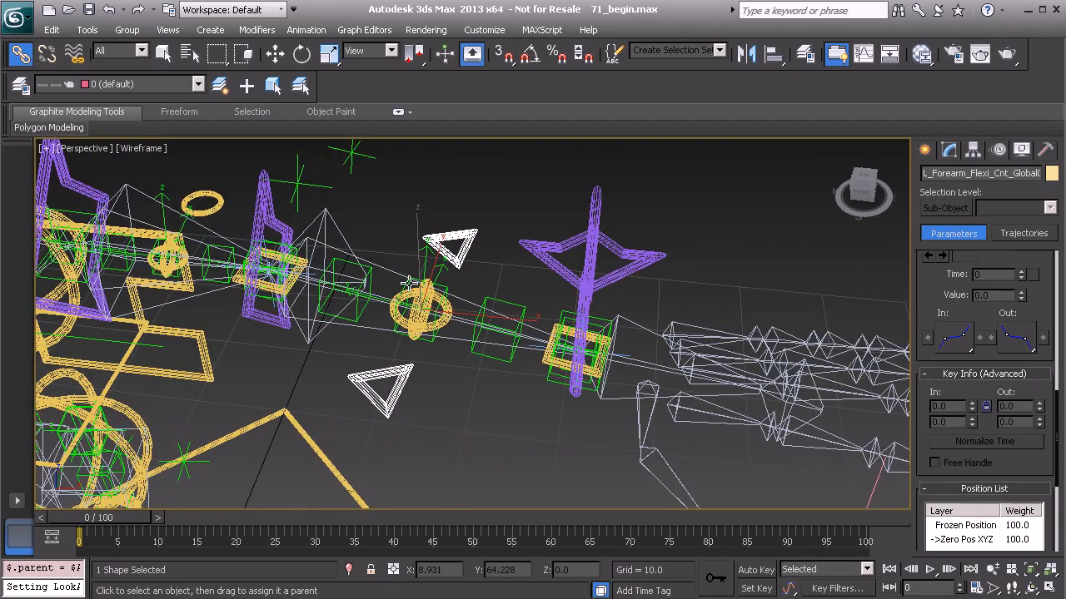
{"action": "scroll", "coordinate": [416, 291], "scroll_direction": "up", "scroll_amount": 4}
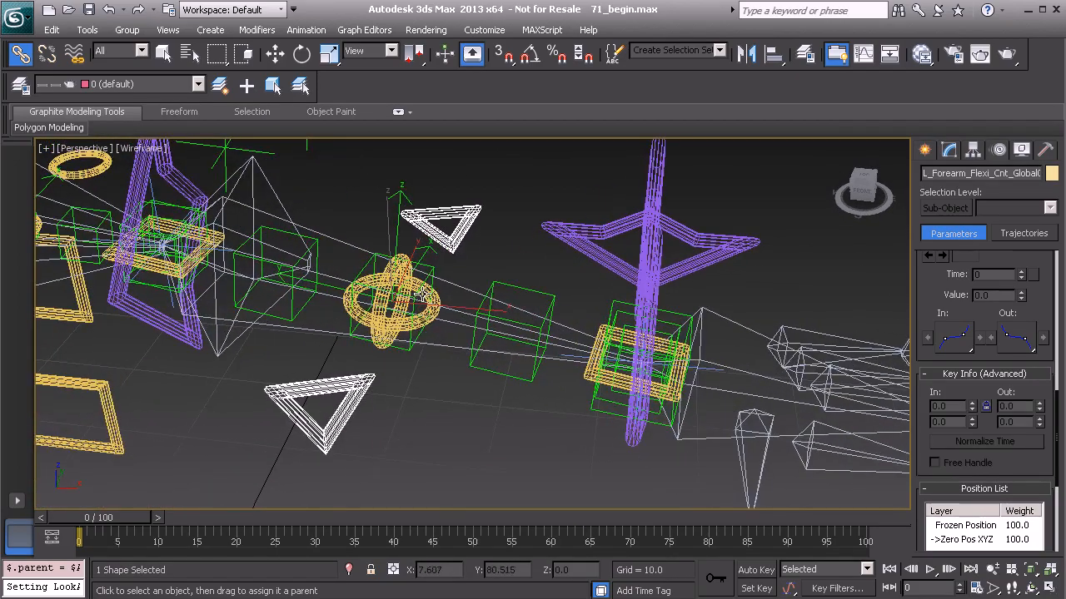
{"action": "middle_click_drag", "start_coordinate": [433, 285], "coordinate": [561, 248], "text": "alt"}
{"action": "right_click", "coordinate": [576, 218], "text": "alt"}
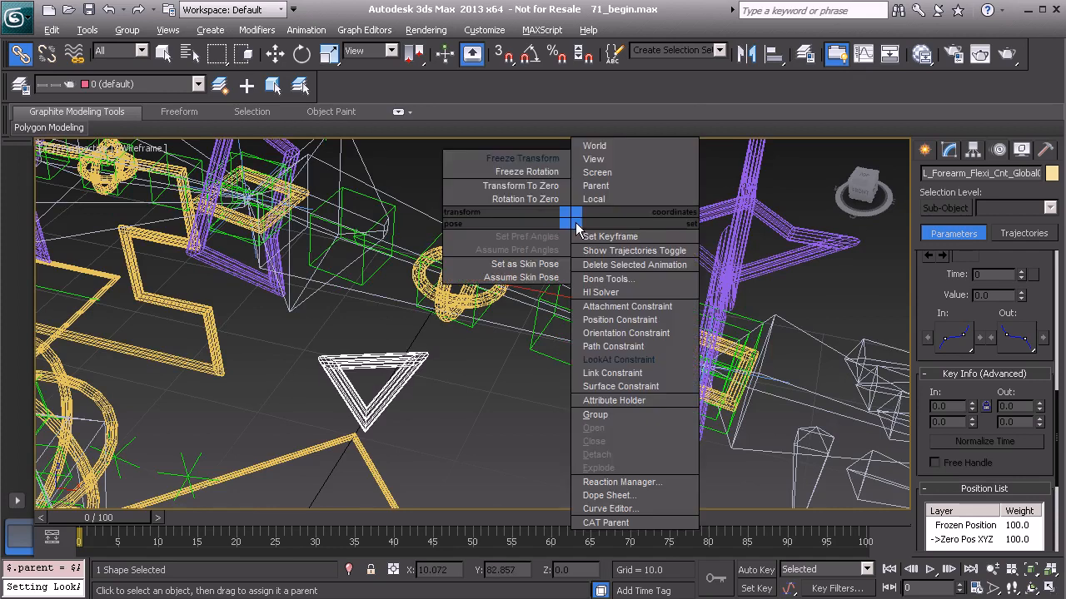
{"action": "left_click", "coordinate": [522, 160]}
{"action": "left_click", "coordinate": [479, 454]}
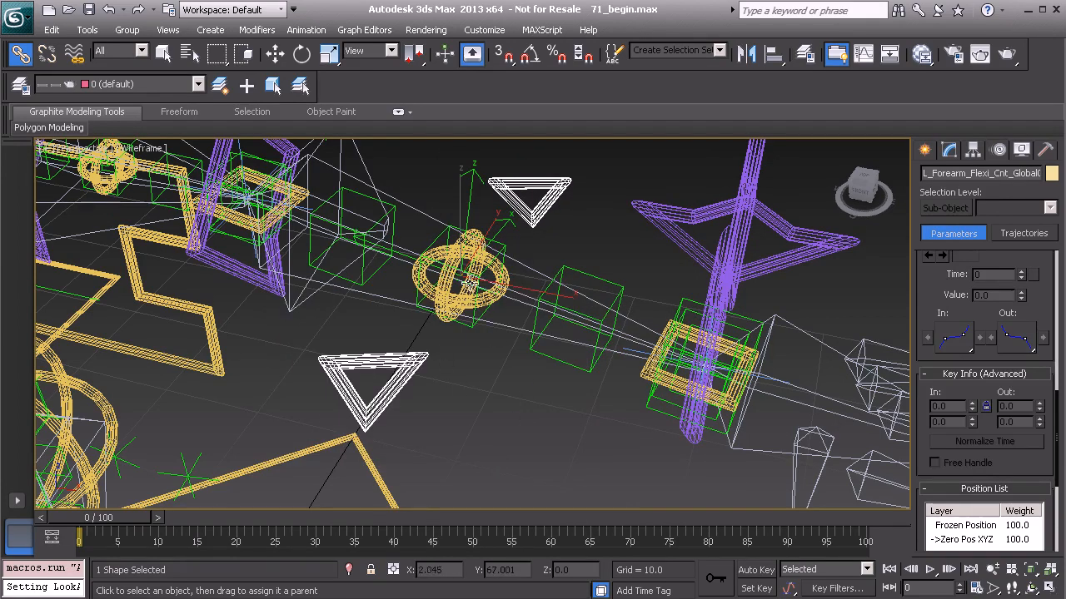
Add a Position constraint from the forearm flexi global control to its PtDrv forearm point helper
{"action": "scroll", "coordinate": [439, 291], "scroll_direction": "down", "scroll_amount": 3}
{"action": "mouse_move", "coordinate": [427, 323]}
{"action": "middle_mouse_down", "text": "alt"}
{"action": "mouse_move", "coordinate": [435, 366]}
{"action": "mouse_move", "coordinate": [444, 327]}
{"action": "middle_mouse_up", "text": "alt"}
{"action": "scroll", "coordinate": [464, 302], "scroll_direction": "up", "scroll_amount": 1}
{"action": "middle_click_drag", "start_coordinate": [513, 228], "coordinate": [469, 273]}
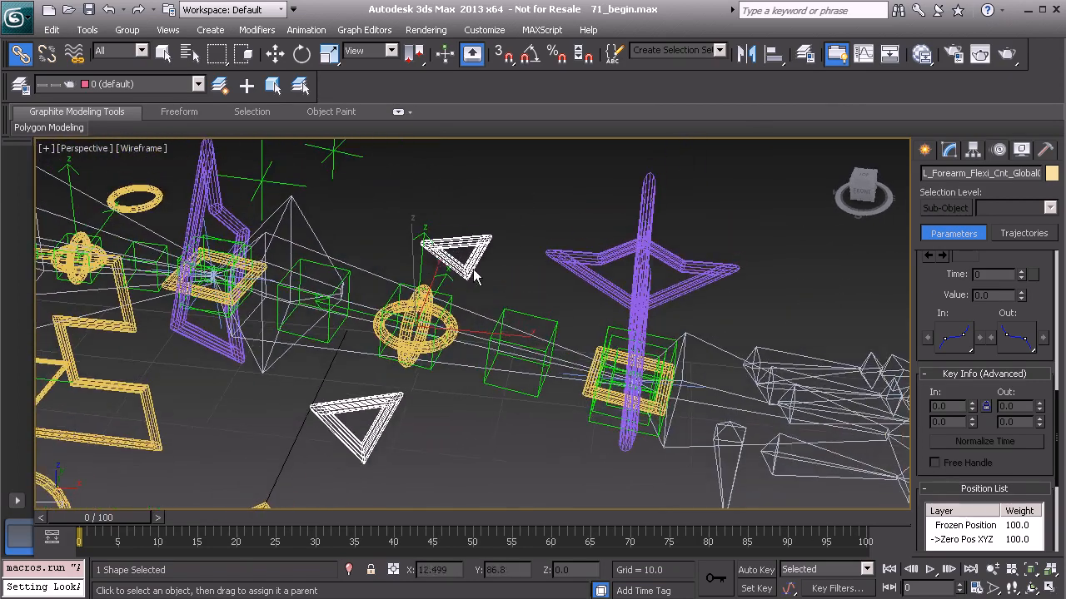
{"action": "scroll", "coordinate": [476, 290], "scroll_direction": "up", "scroll_amount": 2}
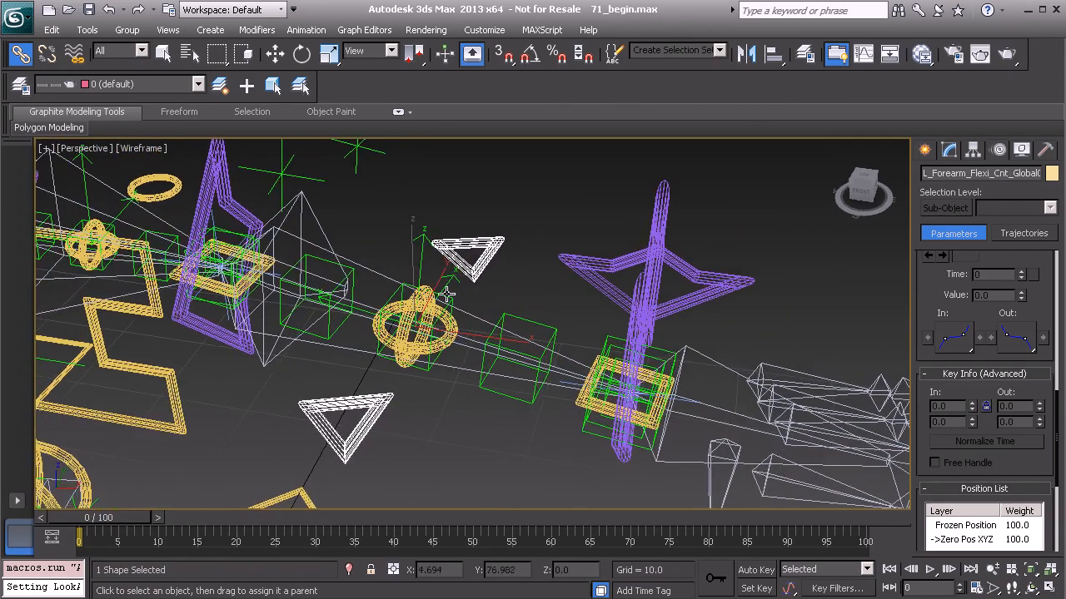
{"action": "right_click", "coordinate": [507, 278]}
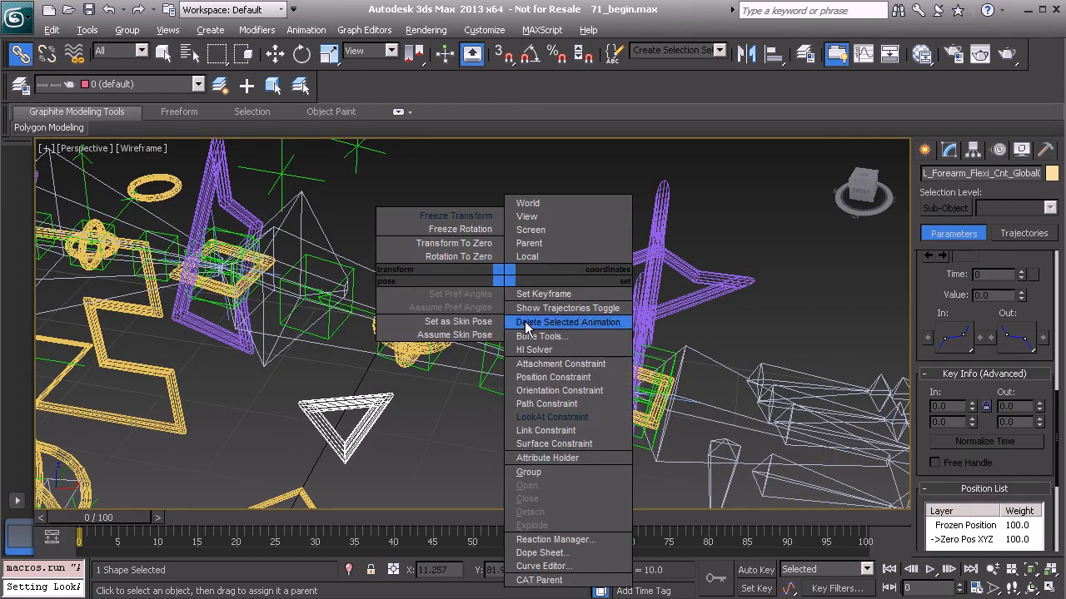
{"action": "left_click", "coordinate": [590, 388]}
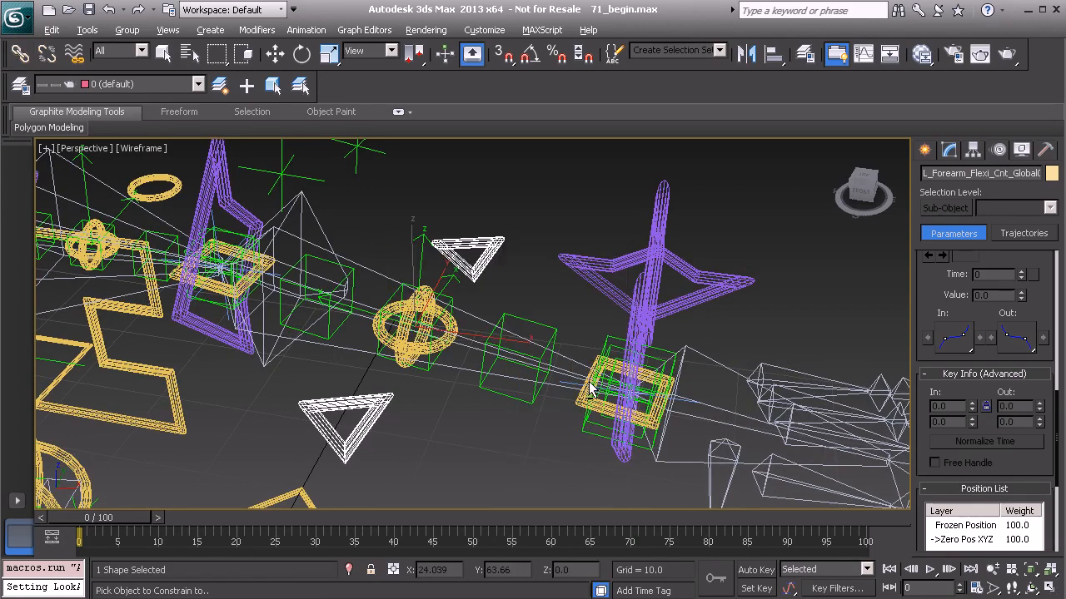
{"action": "left_click", "coordinate": [421, 263]}
Add an Orientation constraint from the forearm flexi global control to the same point helper
{"action": "right_click", "coordinate": [528, 290]}
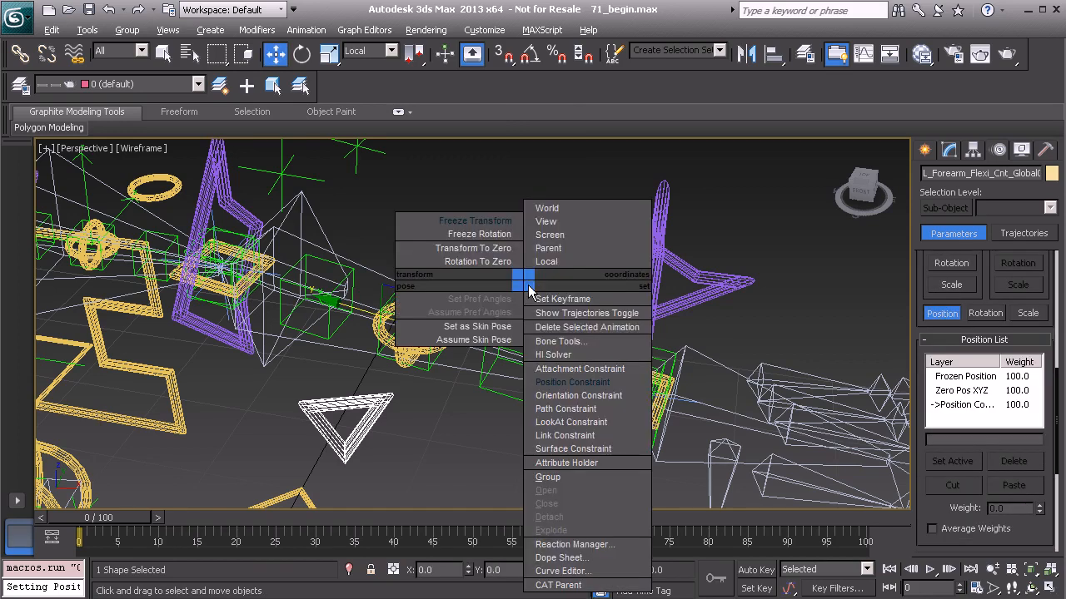
{"action": "left_click", "coordinate": [581, 387]}
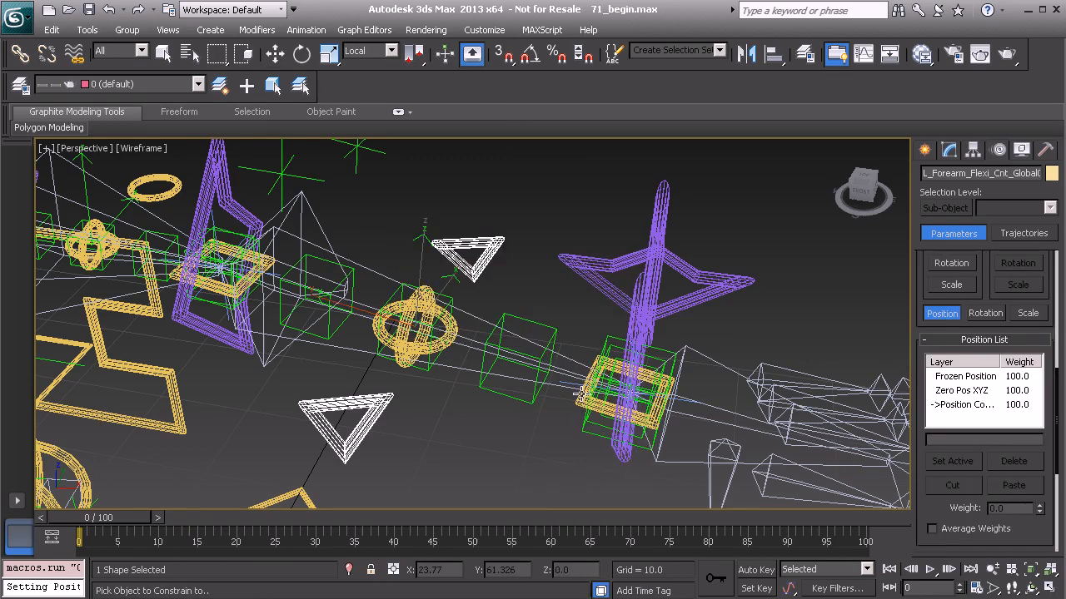
{"action": "left_click", "coordinate": [418, 263]}
Add a Position constraint from the L_Forearm_Flexi_Cnt_End01 control to the arm bone at the elbow
{"action": "middle_click_drag", "start_coordinate": [306, 263], "coordinate": [360, 290], "text": "alt"}
{"action": "scroll", "coordinate": [404, 303], "scroll_direction": "up", "scroll_amount": 2}
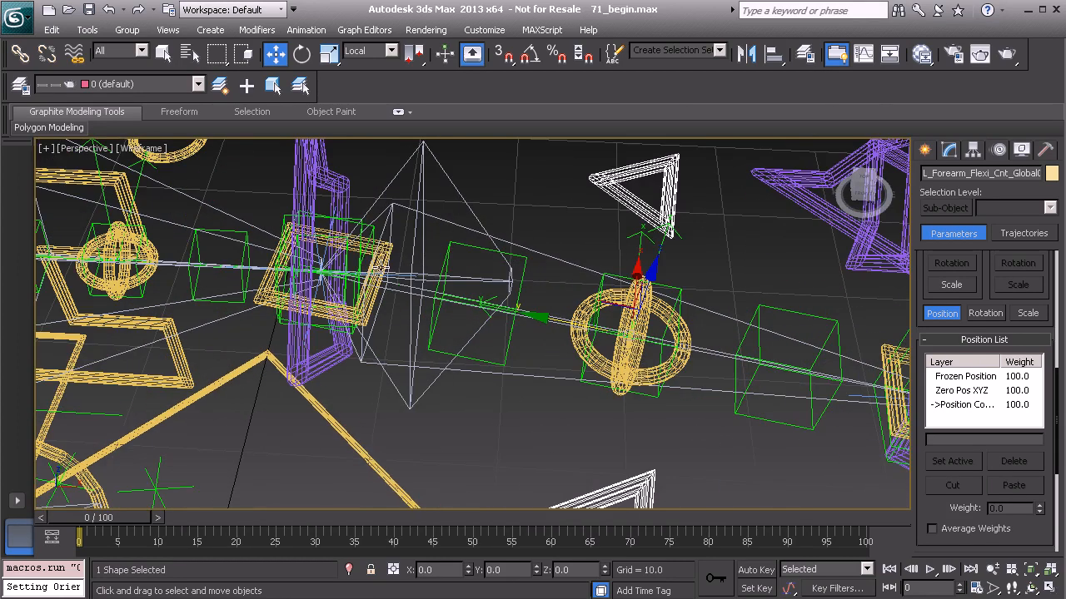
{"action": "left_click", "coordinate": [388, 258]}
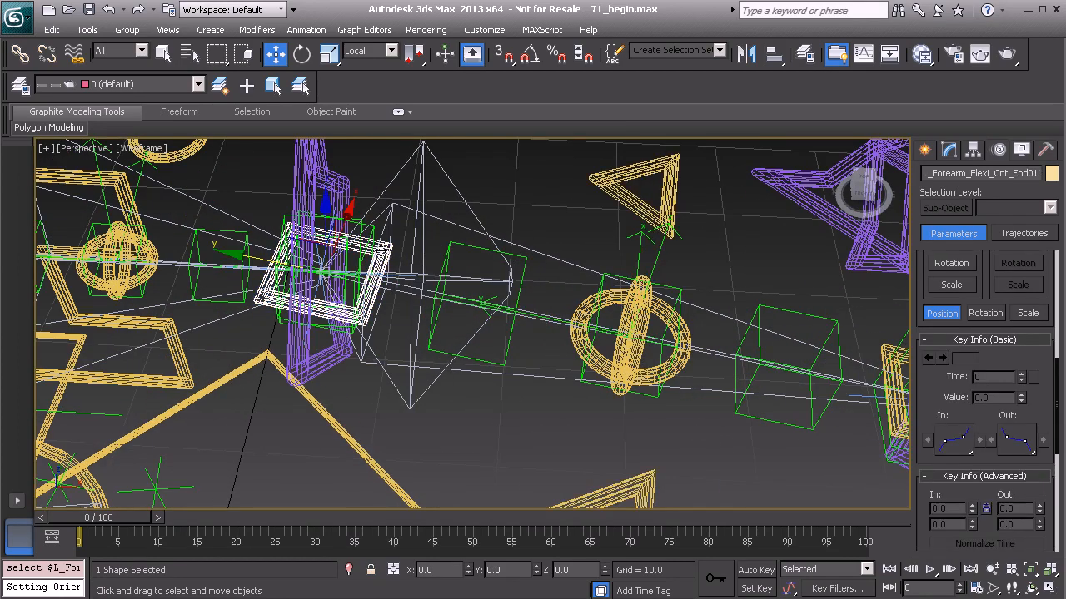
{"action": "right_click", "coordinate": [498, 185]}
{"action": "left_click", "coordinate": [541, 274]}
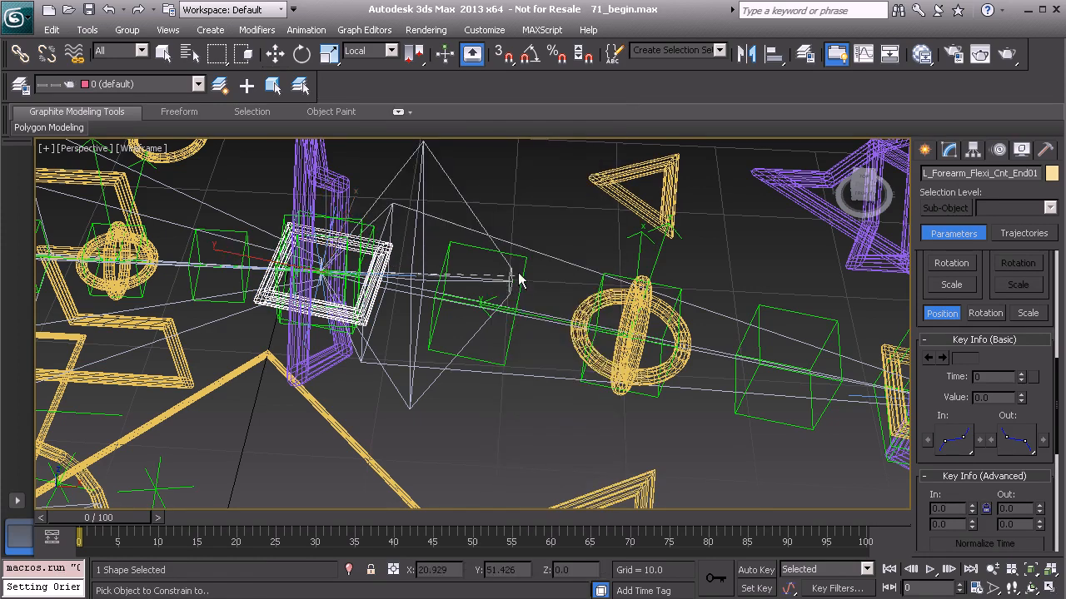
{"action": "left_click", "coordinate": [543, 258]}
Add a Position constraint from the left forearm flexi start control to the hand bone at the wrist
{"action": "middle_click_drag", "start_coordinate": [668, 320], "coordinate": [484, 279]}
{"action": "left_click", "coordinate": [374, 312]}
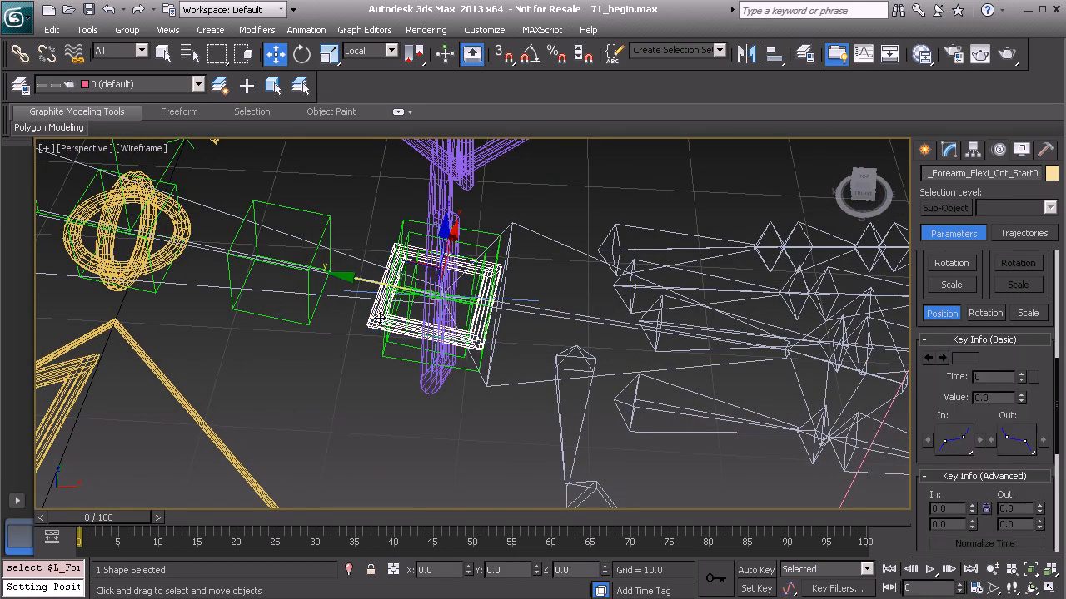
{"action": "right_click", "coordinate": [546, 183]}
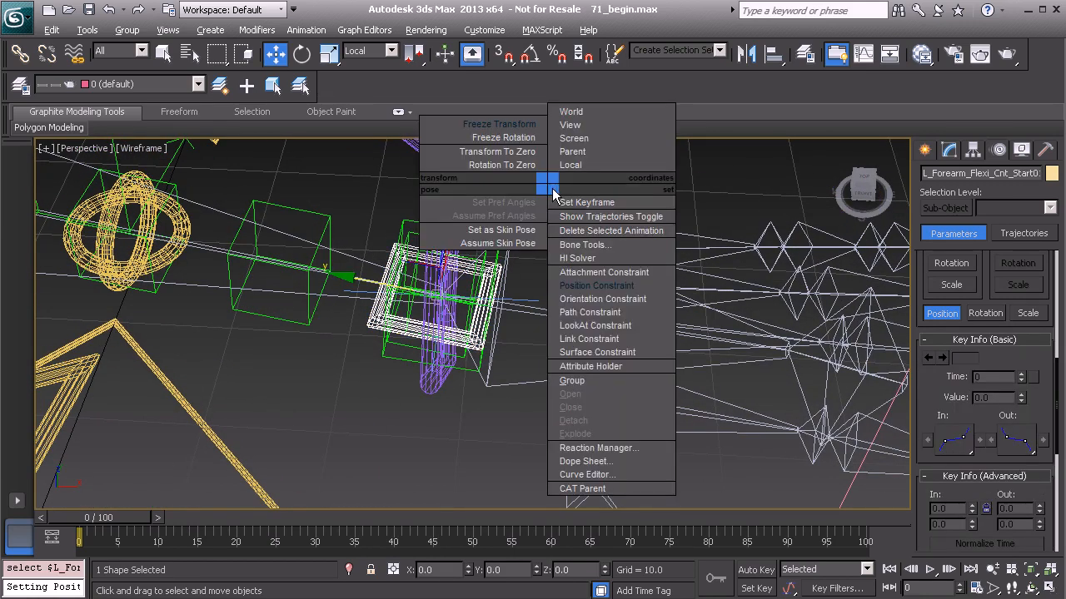
{"action": "left_click", "coordinate": [604, 285]}
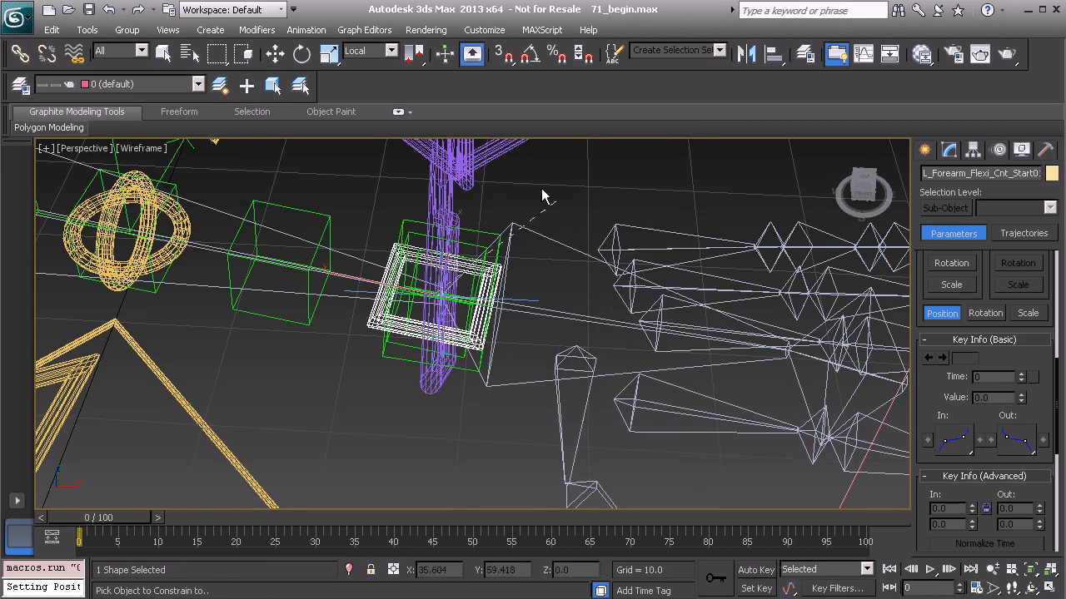
{"action": "left_click", "coordinate": [543, 239]}
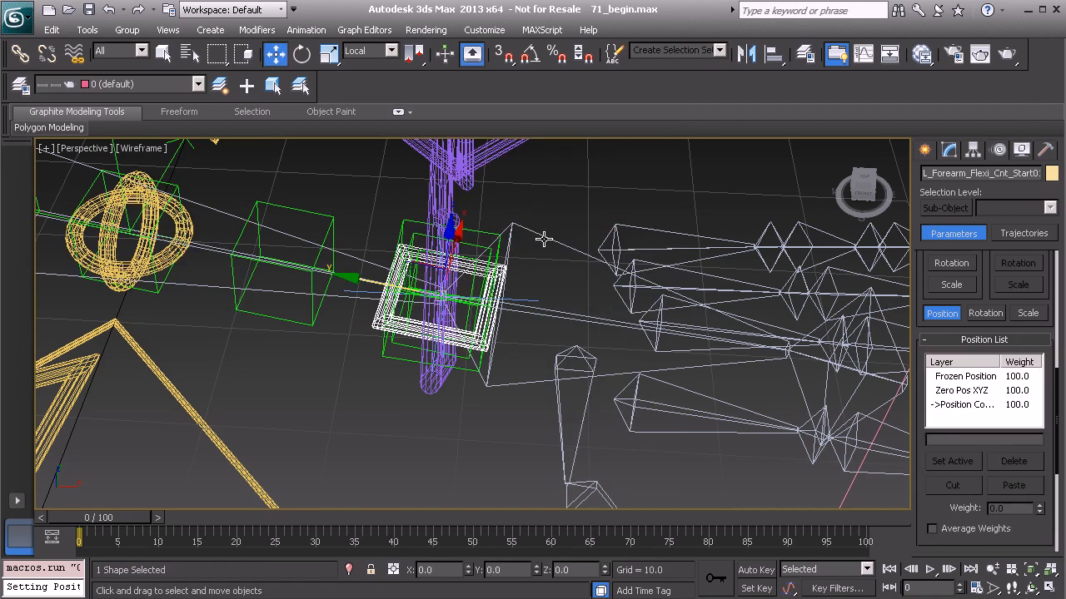
Delete the leftover Point001 helper floating above the left forearm
{"action": "middle_click_drag", "start_coordinate": [379, 243], "coordinate": [500, 267], "text": "alt"}
{"action": "scroll", "coordinate": [499, 308], "scroll_direction": "down", "scroll_amount": 5}
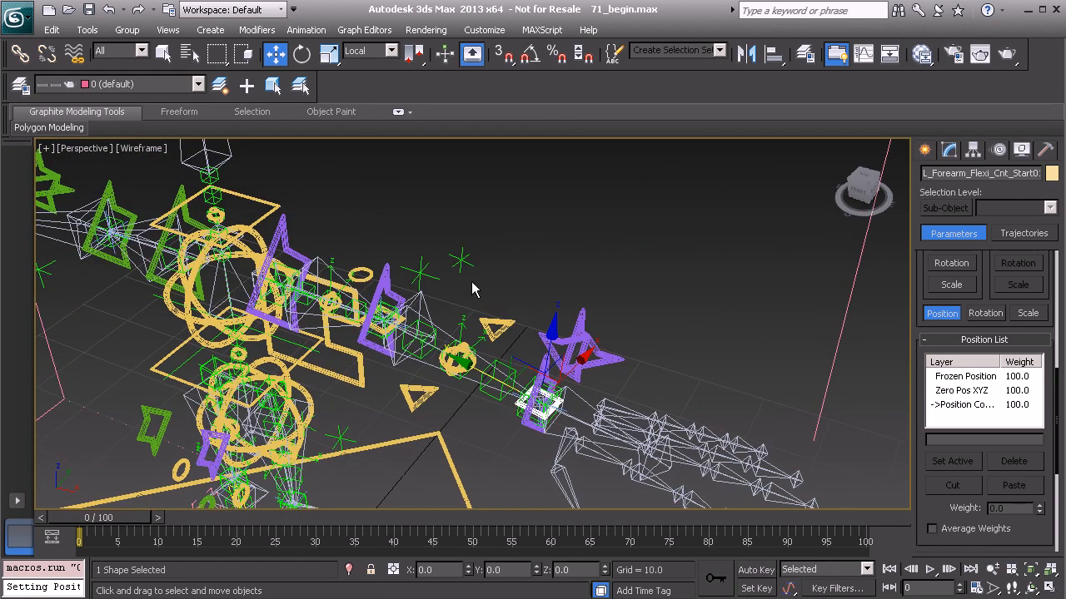
{"action": "left_click", "coordinate": [460, 260]}
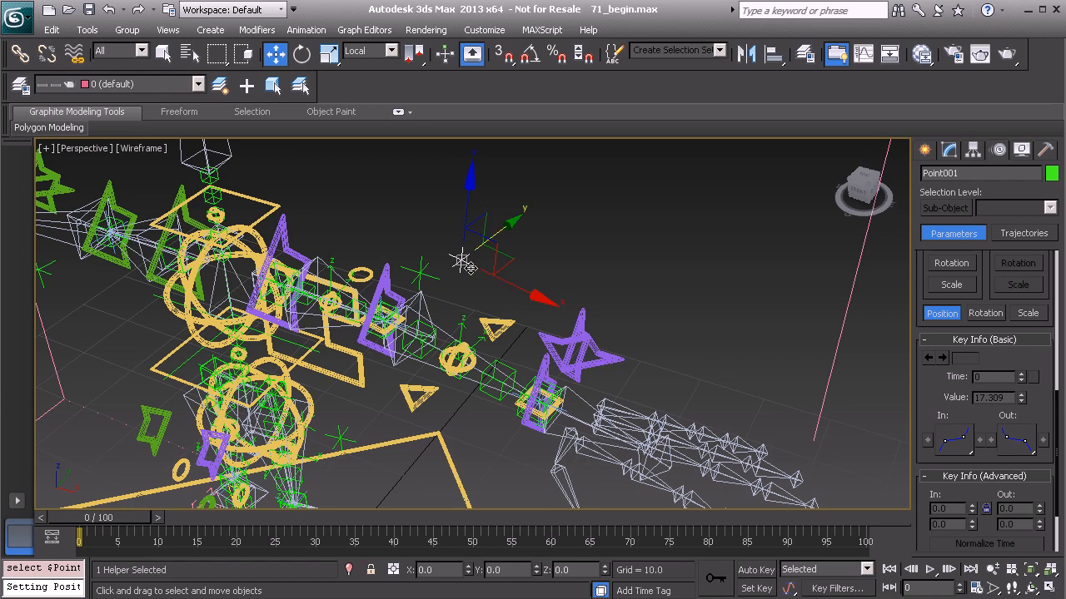
{"action": "key", "text": "Delete"}
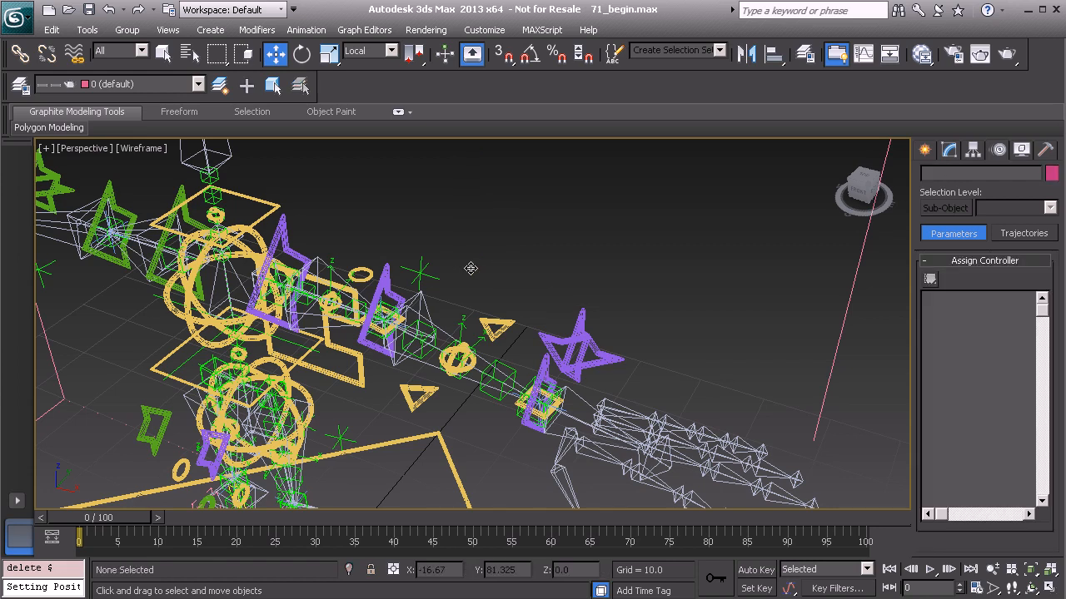
{"action": "middle_click_drag", "start_coordinate": [470, 268], "coordinate": [510, 290], "text": "alt"}
{"action": "scroll", "coordinate": [502, 323], "scroll_direction": "up", "scroll_amount": 2}
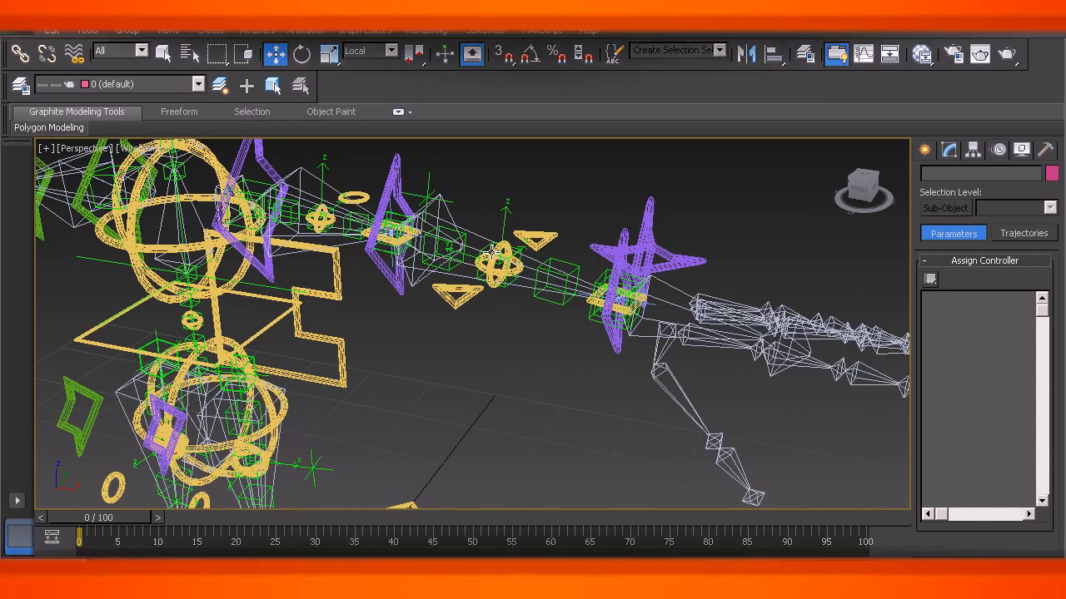
{"action": "middle_click_drag", "start_coordinate": [505, 255], "coordinate": [473, 282]}
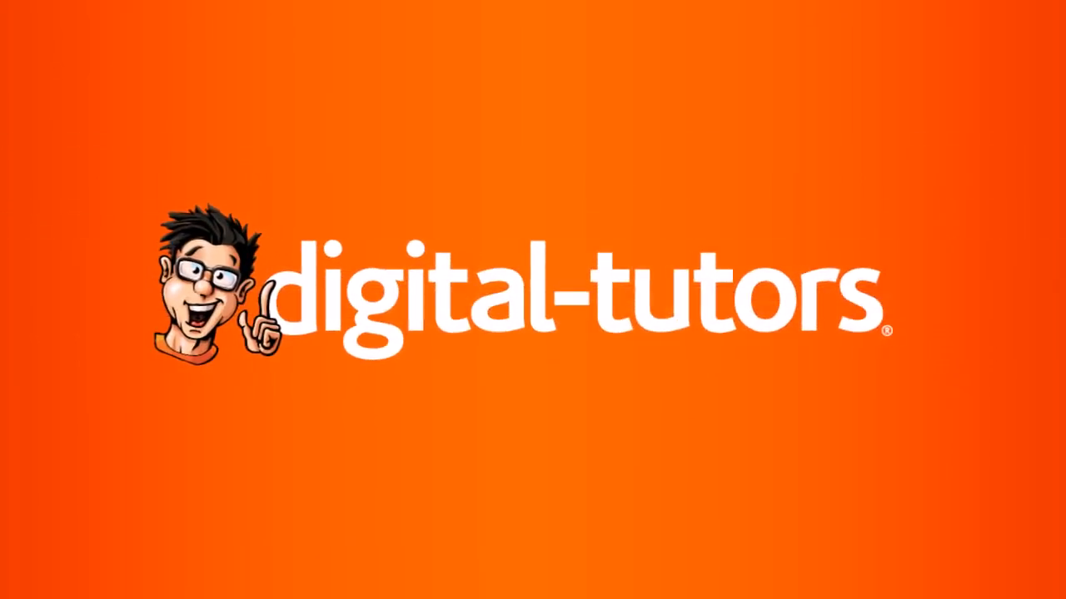